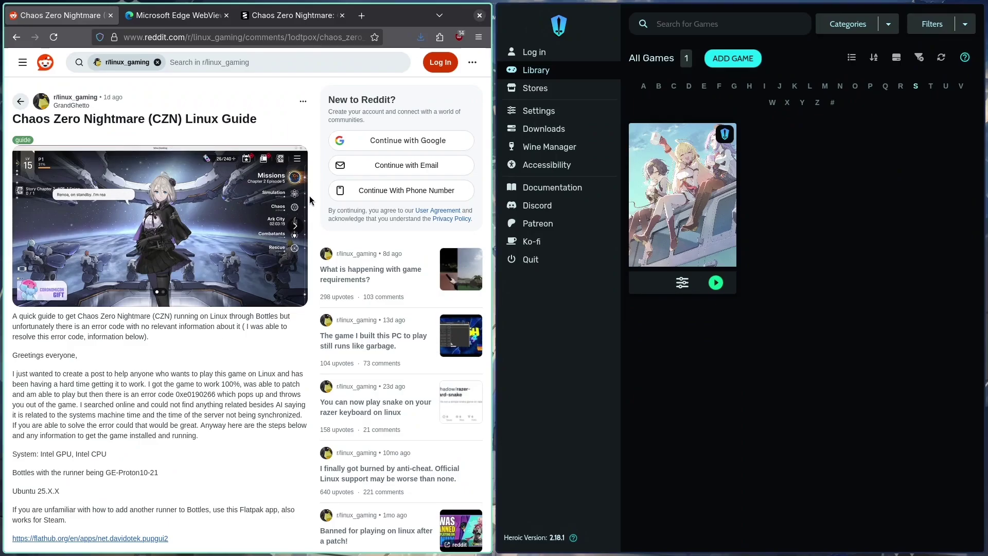
# - Scroll through the Reddit CZN Linux guide and comments, then switch to the Chaos Zero Nightmare site
pyautogui.scroll(-3, 315, 154)
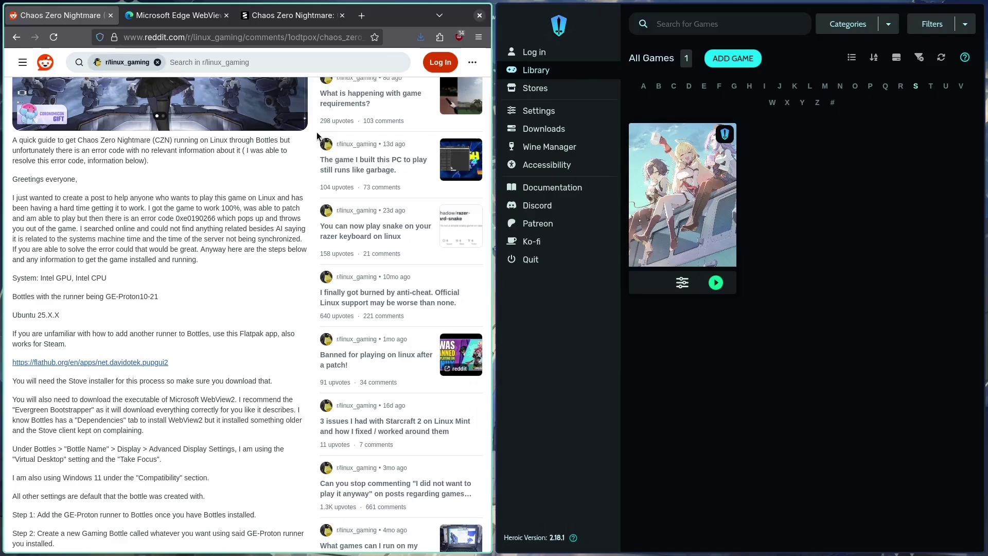
pyautogui.scroll(-2, 153, 216)
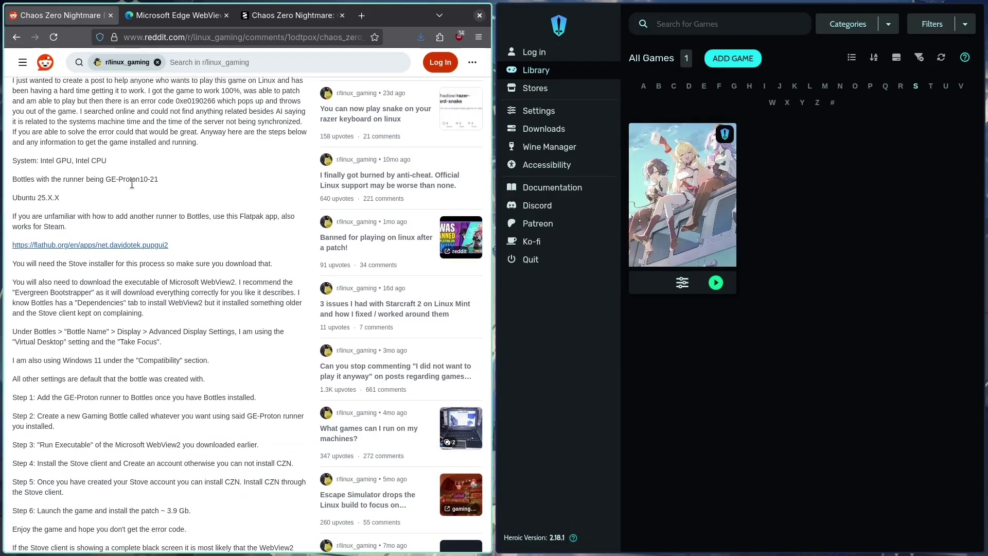
pyautogui.scroll(5, 276, 286)
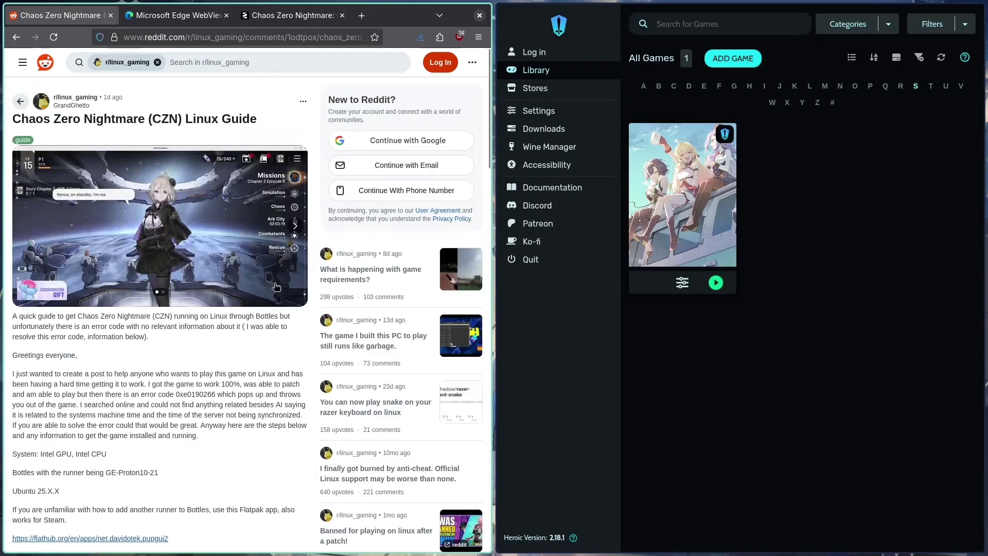
pyautogui.scroll(-10, 154, 315)
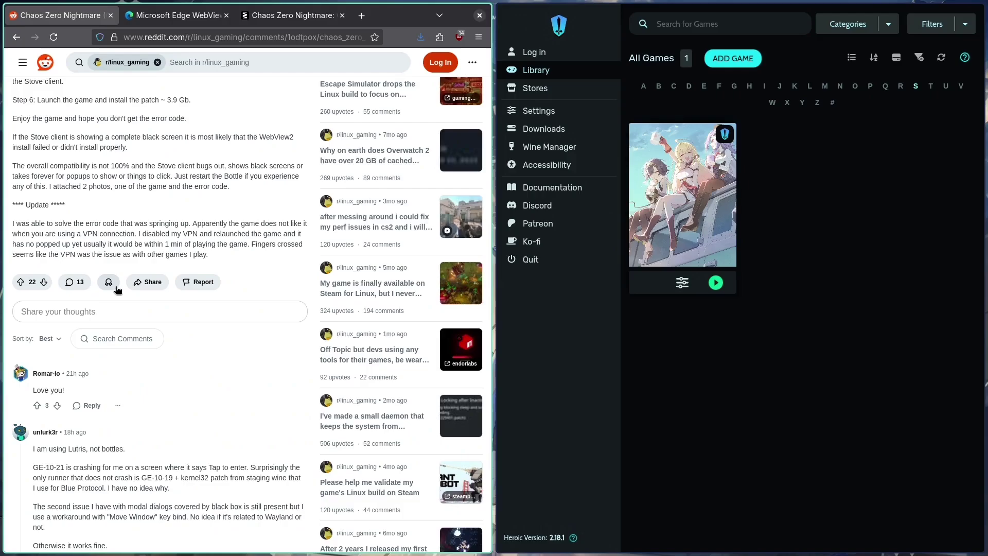
pyautogui.scroll(10, 254, 267)
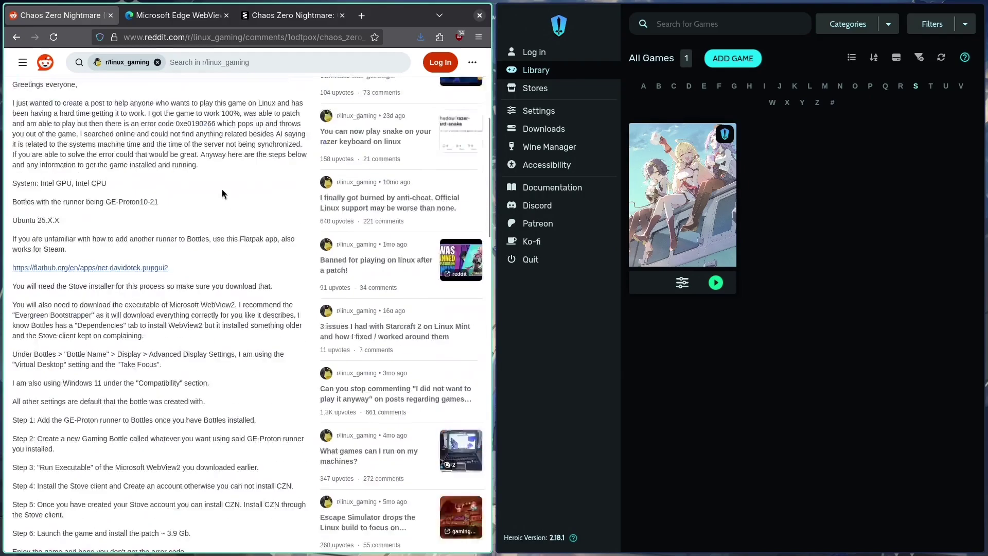
pyautogui.scroll(3, 175, 185)
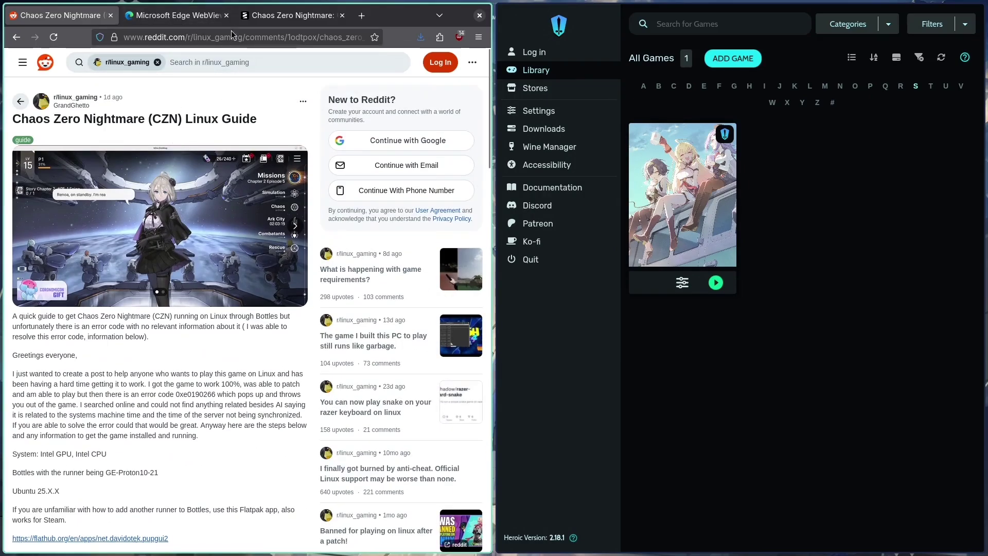
pyautogui.hotkey('ctrl', '3')
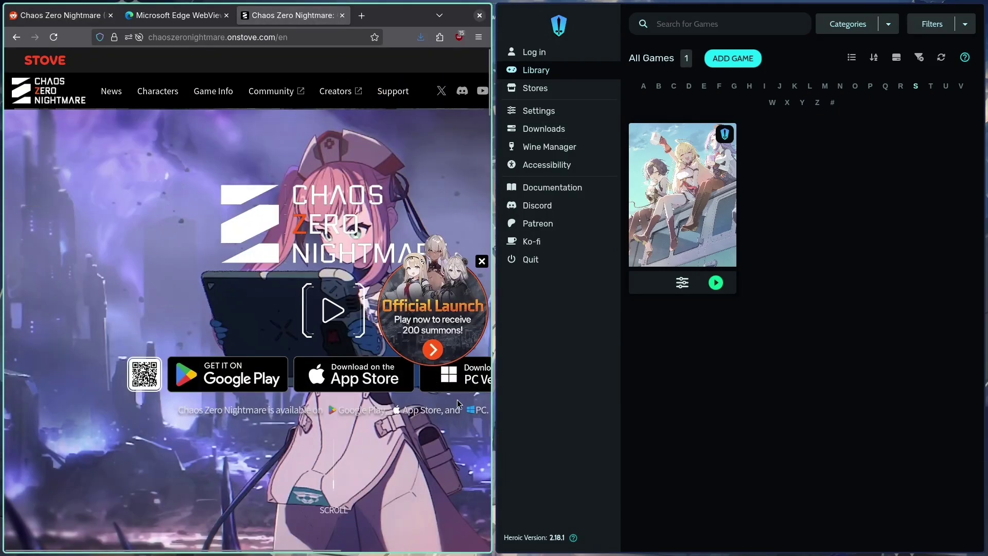
# - On the WebView2 page, highlight the Evergreen Bootstrapper, Standalone Installer and Fixed Version download options
pyautogui.click(175, 15)
pyautogui.scroll(-10, 222, 206)
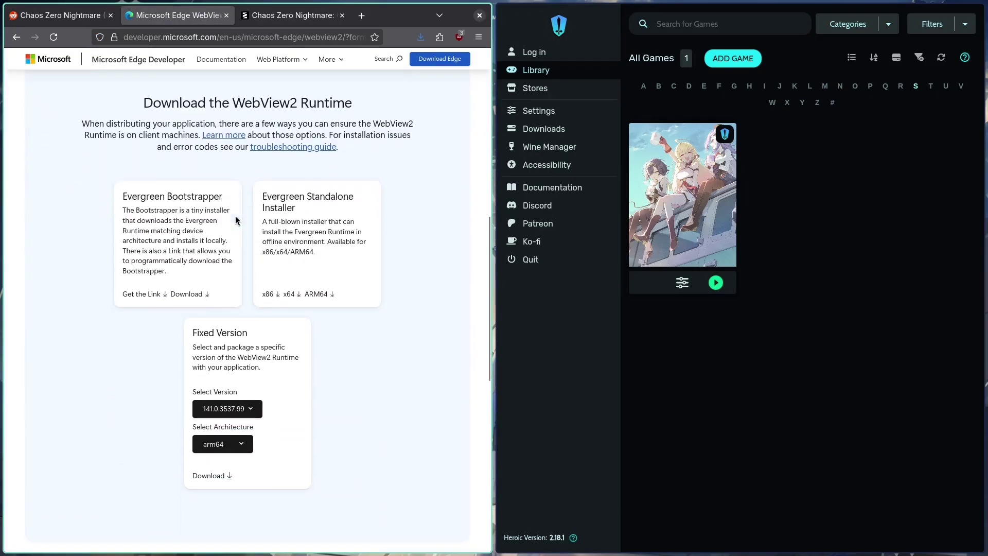
pyautogui.scroll(5, 212, 177)
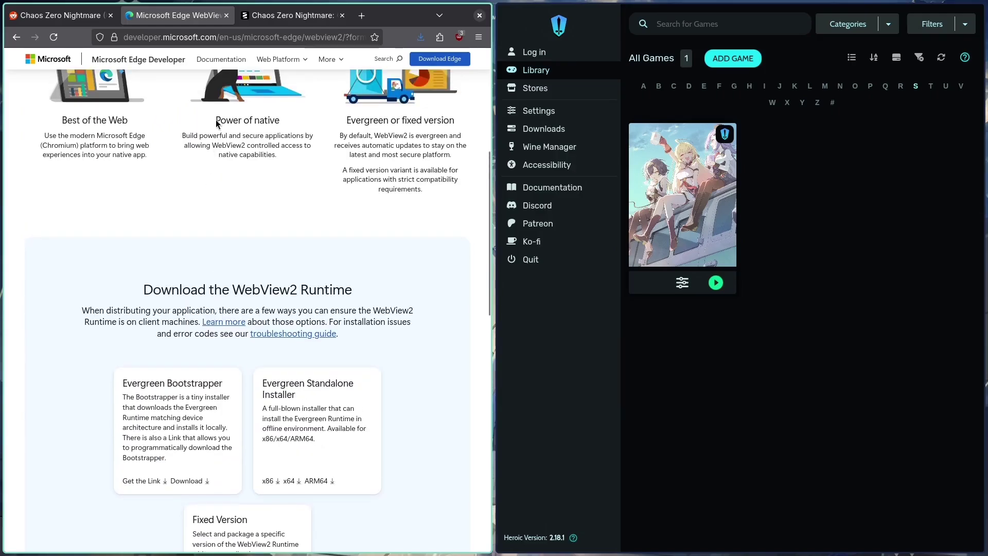
pyautogui.scroll(-3, 212, 360)
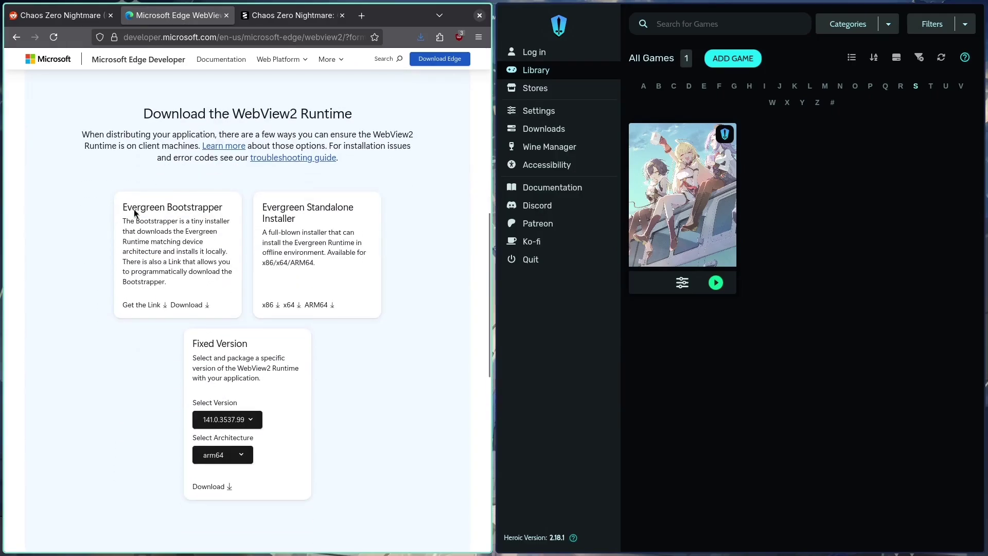
pyautogui.moveTo(124, 208); pyautogui.dragTo(213, 217)
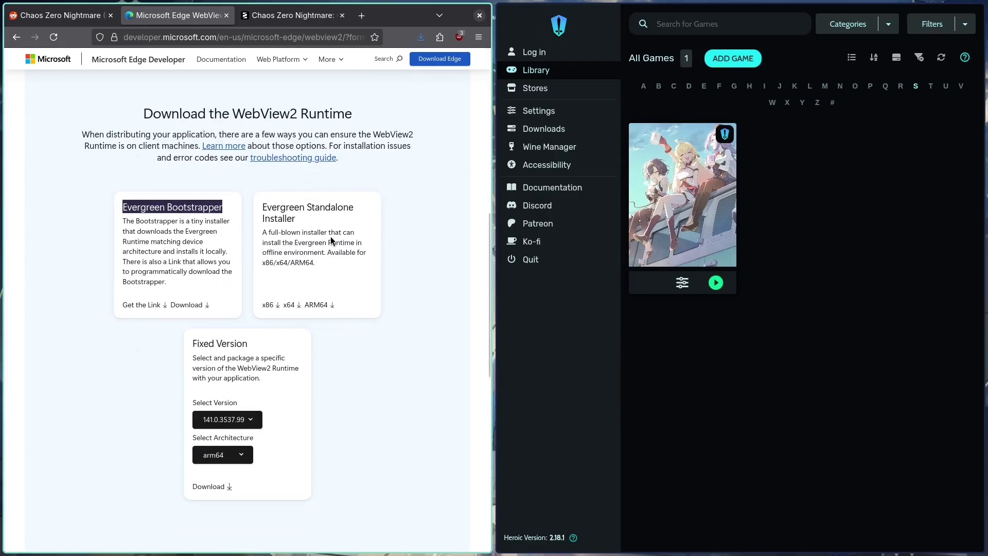
pyautogui.moveTo(295, 207); pyautogui.dragTo(262, 200)
pyautogui.moveTo(261, 345); pyautogui.dragTo(187, 346)
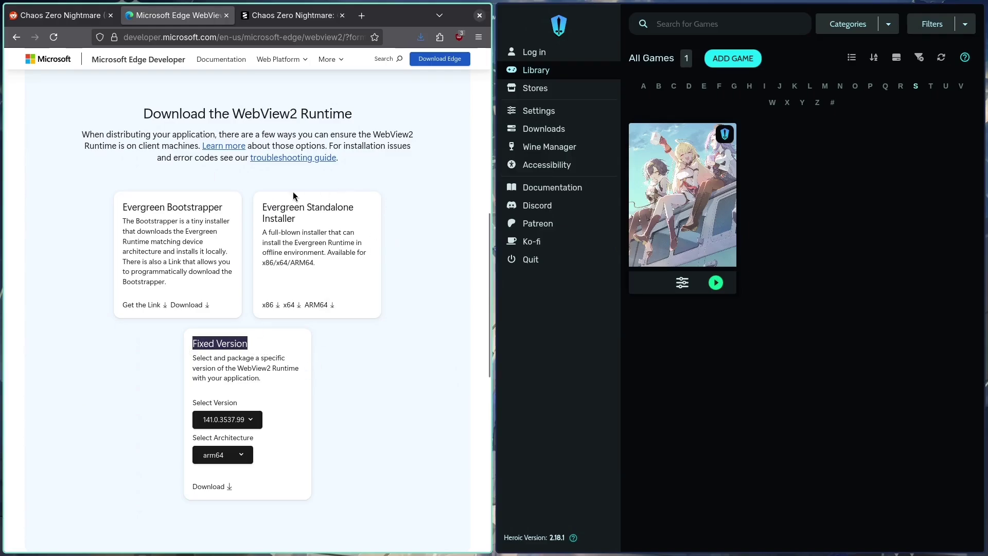
pyautogui.moveTo(145, 210); pyautogui.dragTo(215, 211)
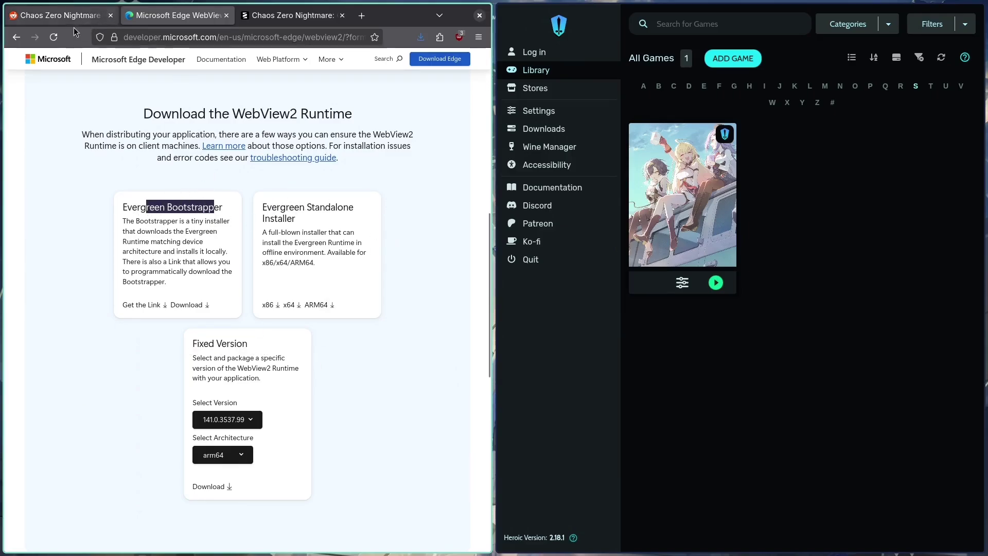
# - View the Reddit guide's screenshot full size, then return to the WebView2 download page
pyautogui.click(62, 15)
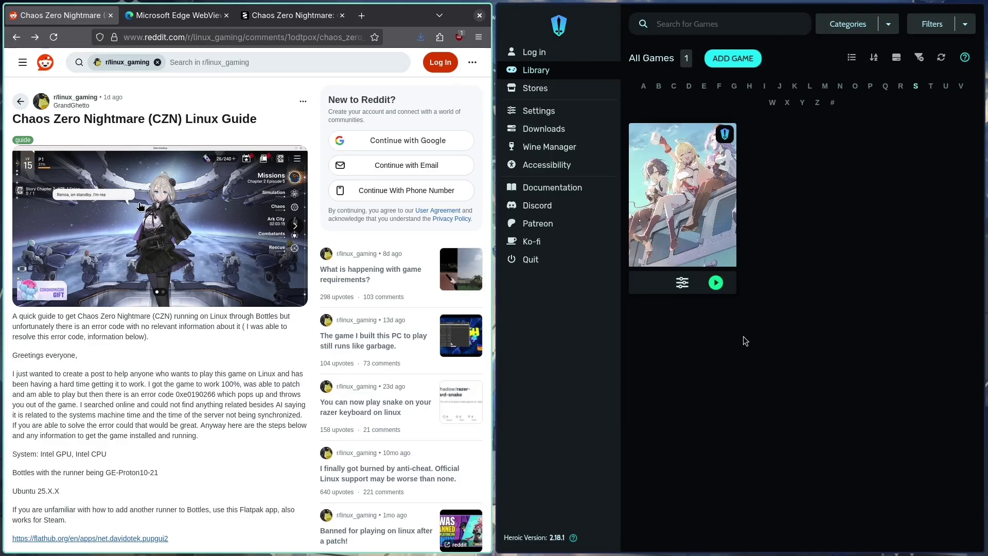
pyautogui.click(139, 207)
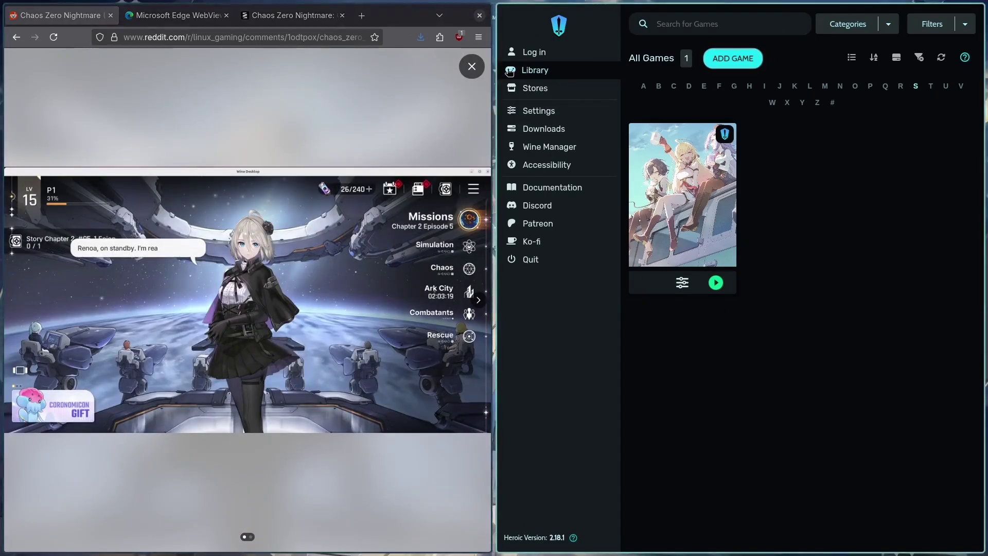
pyautogui.click(472, 66)
pyautogui.click(175, 15)
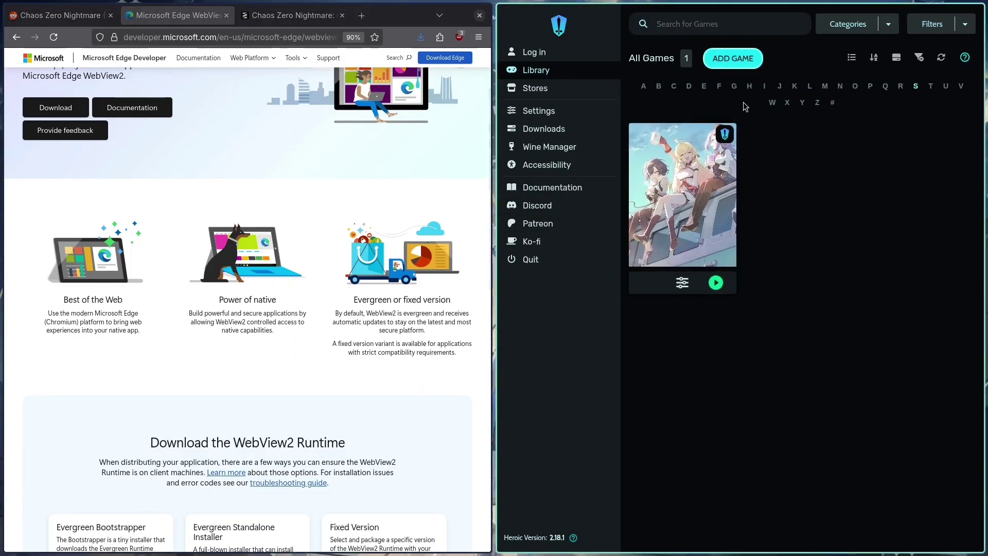
# - Add a Windows game titled CZN and run STOVESetup.exe from Downloads as its installer
pyautogui.click(726, 61)
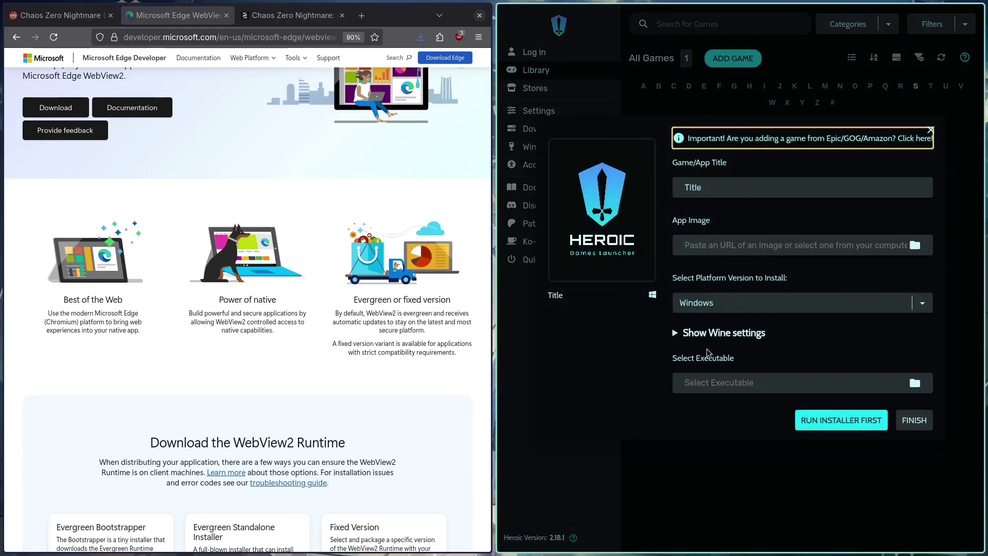
pyautogui.click(770, 189)
pyautogui.press('BackSpace')
pyautogui.press('BackSpace')
pyautogui.press('BackSpace')
pyautogui.press('BackSpace')
pyautogui.press('BackSpace')
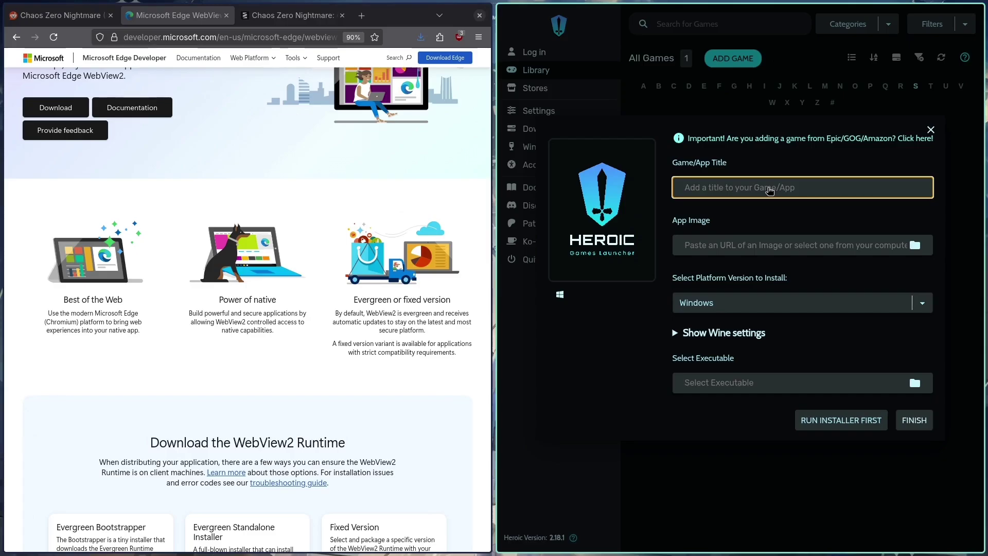
pyautogui.write('Cz')
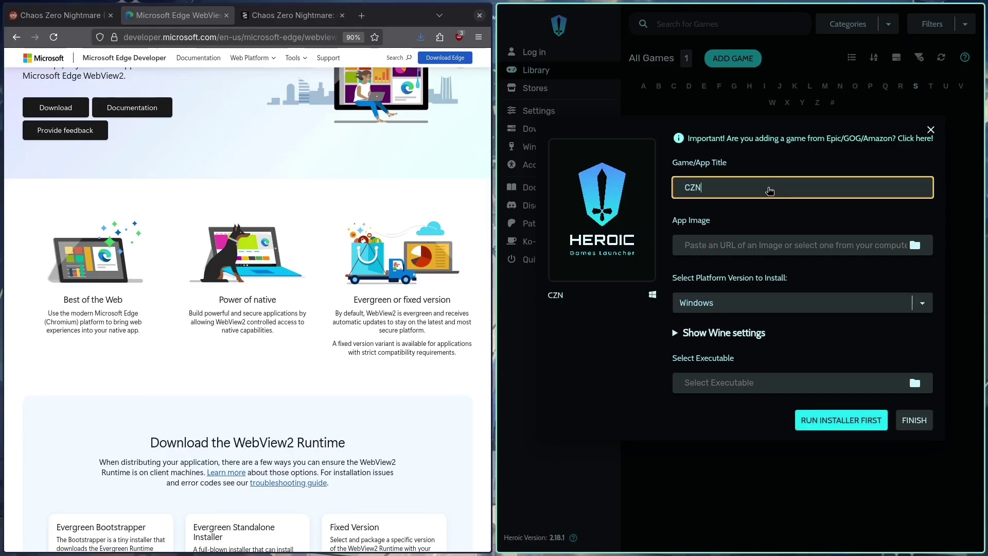
pyautogui.click(814, 424)
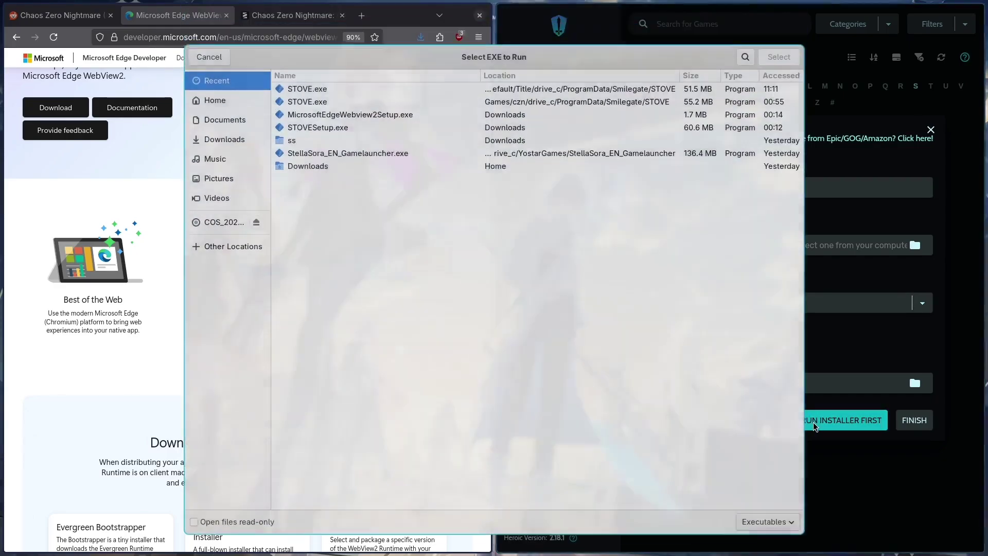
pyautogui.click(225, 128)
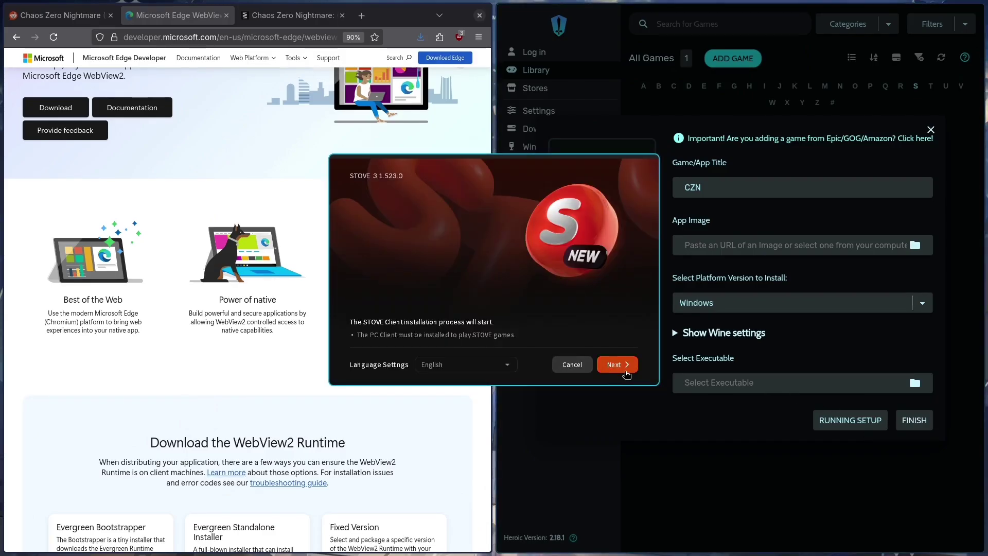
# - Accept the STOVE licence agreement and install the client to C:\ProgramData\Smilegate\STOVE
pyautogui.click(625, 368)
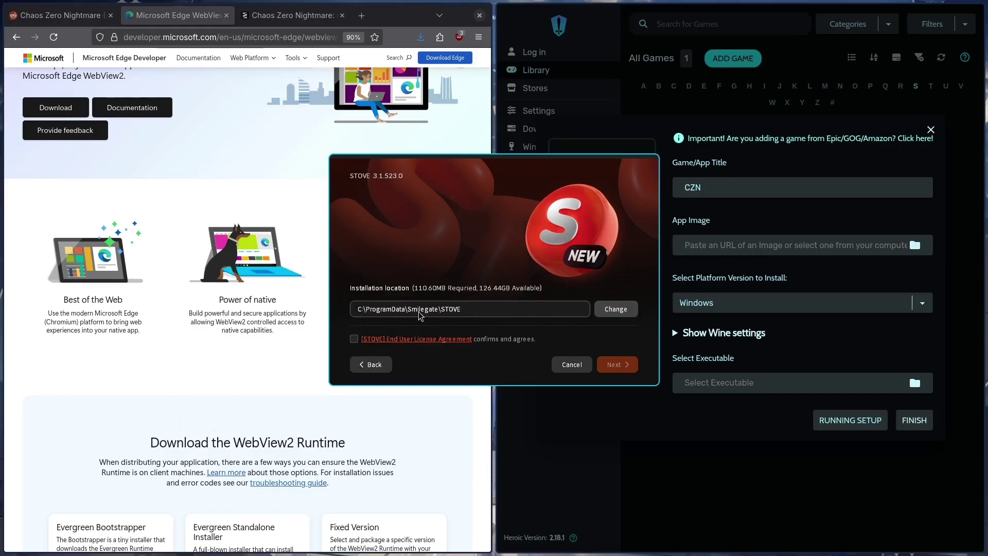
pyautogui.click(354, 339)
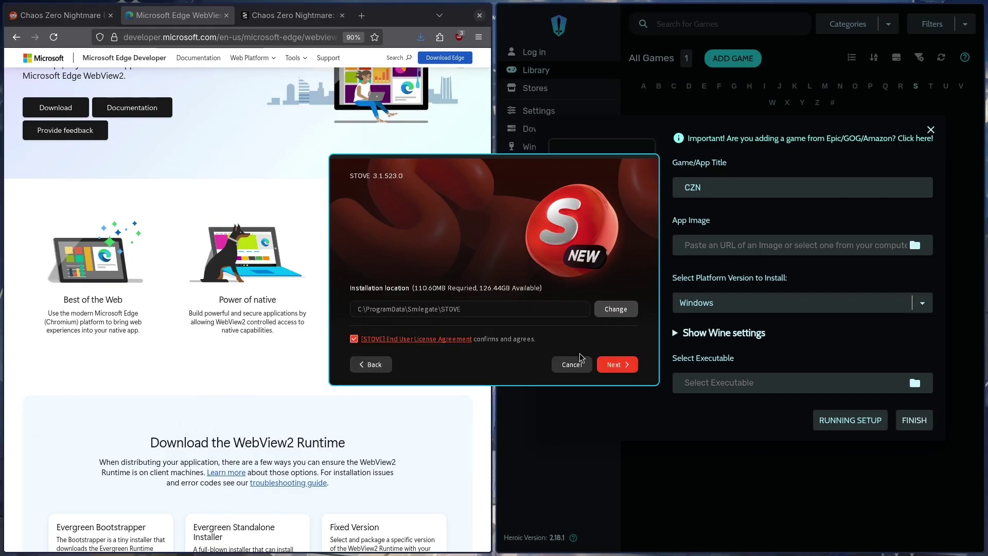
pyautogui.click(616, 365)
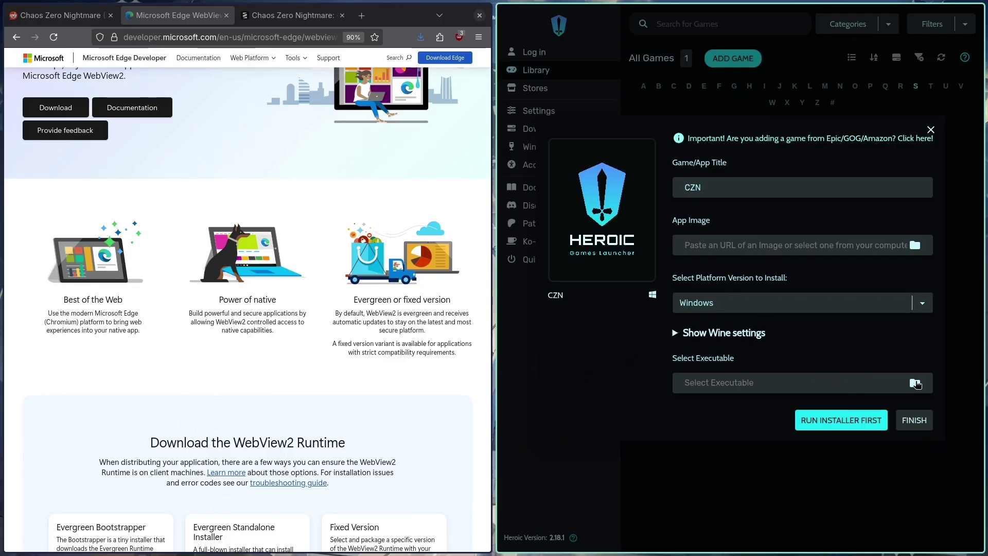
# - Set CZN's executable to STOVE.exe in the prefix's drive_c\ProgramData\Smilegate\STOVE folder
pyautogui.click(916, 383)
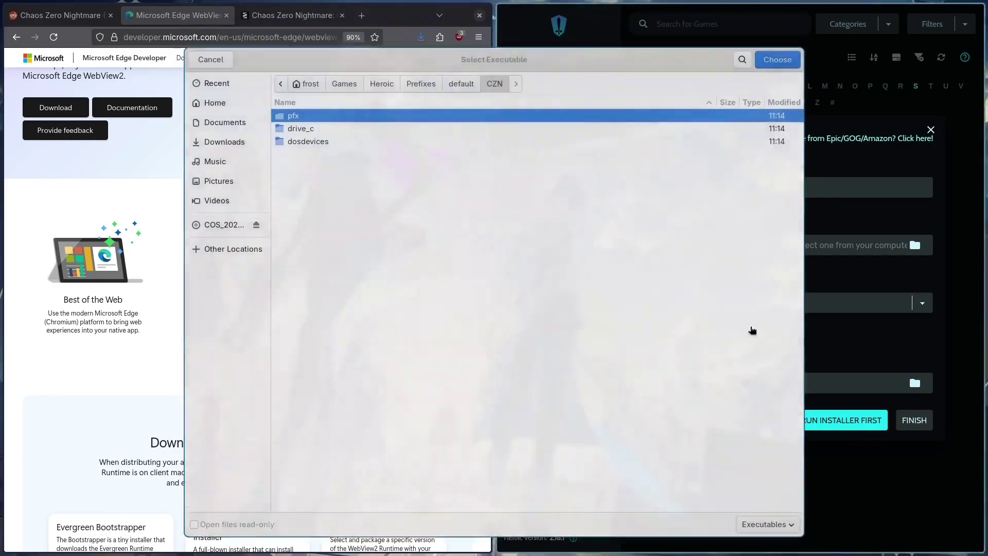
pyautogui.doubleClick(304, 116)
pyautogui.doubleClick(303, 178)
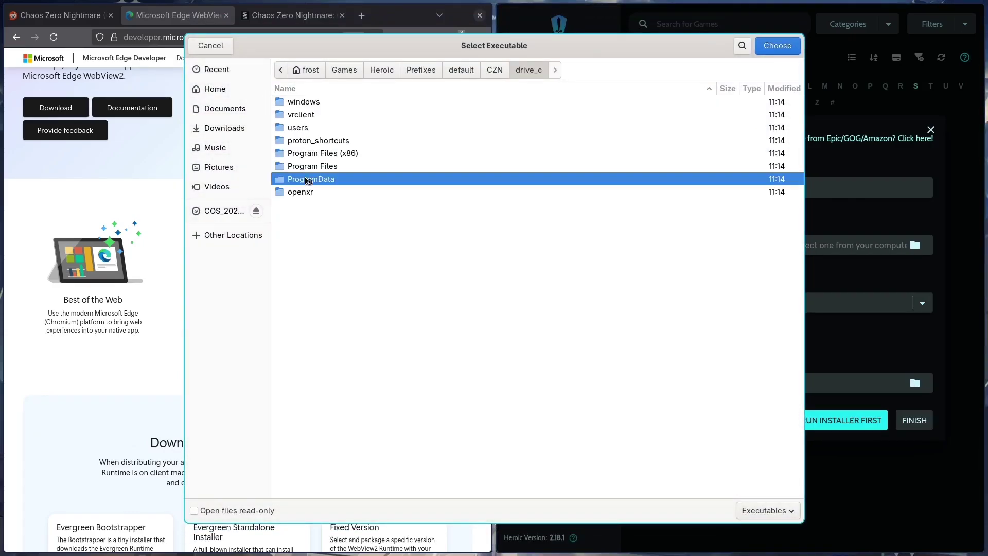
pyautogui.doubleClick(308, 103)
pyautogui.doubleClick(307, 103)
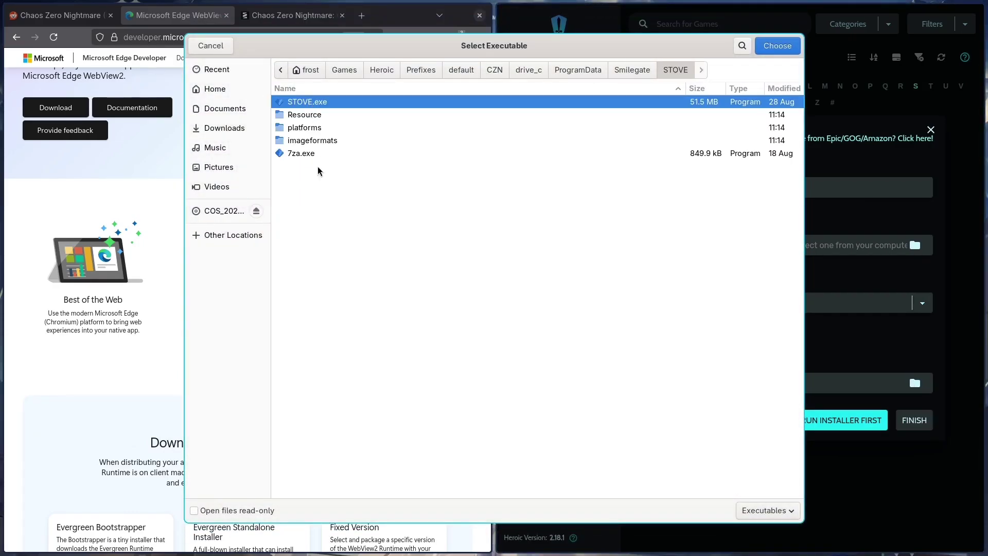
pyautogui.doubleClick(316, 105)
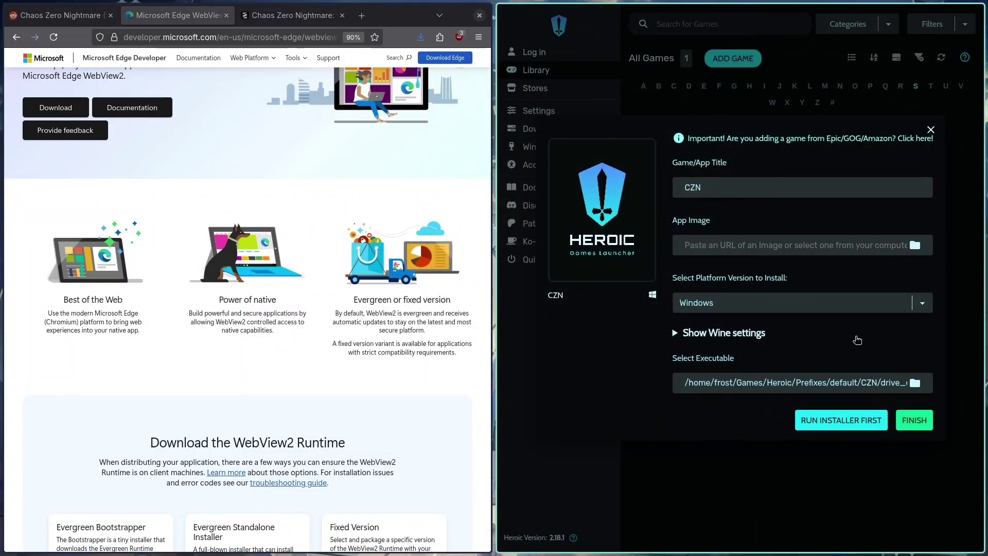
# - Finish adding CZN to the library and open its game settings
pyautogui.click(913, 421)
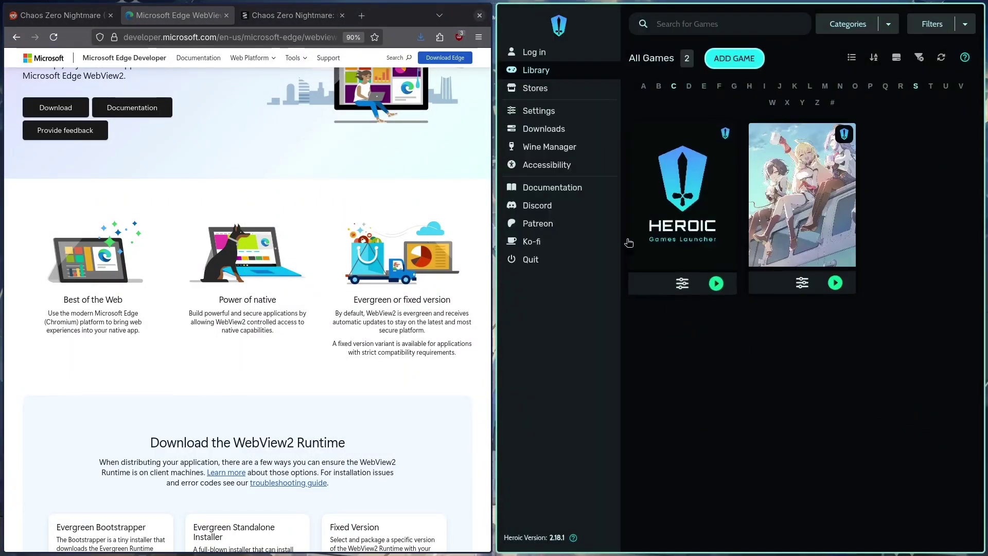
pyautogui.click(734, 197)
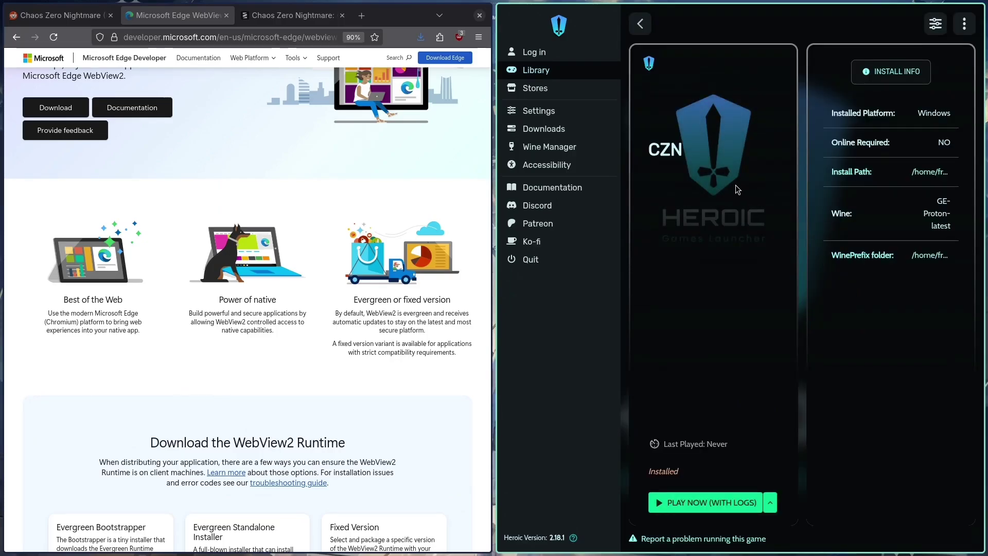
pyautogui.click(935, 24)
pyautogui.scroll(-5, 724, 360)
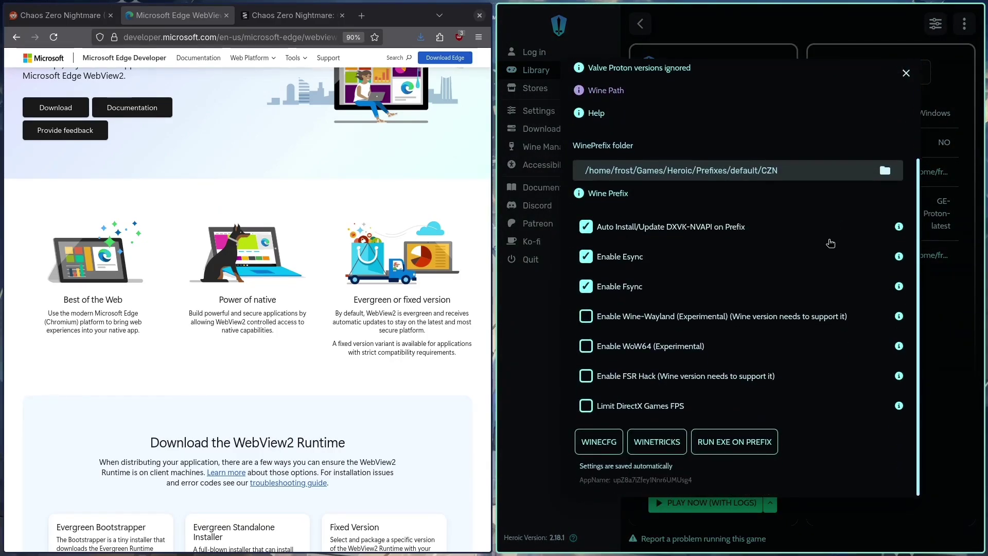
# - Run MicrosoftEdgeWebview2Setup.exe from Downloads inside the CZN prefix
pyautogui.click(725, 443)
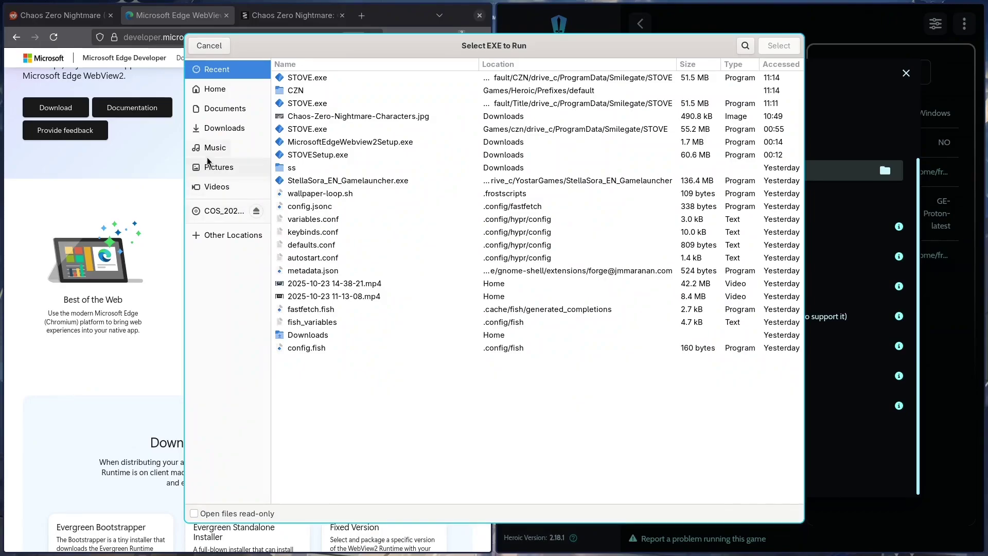
pyautogui.click(230, 129)
pyautogui.click(351, 128)
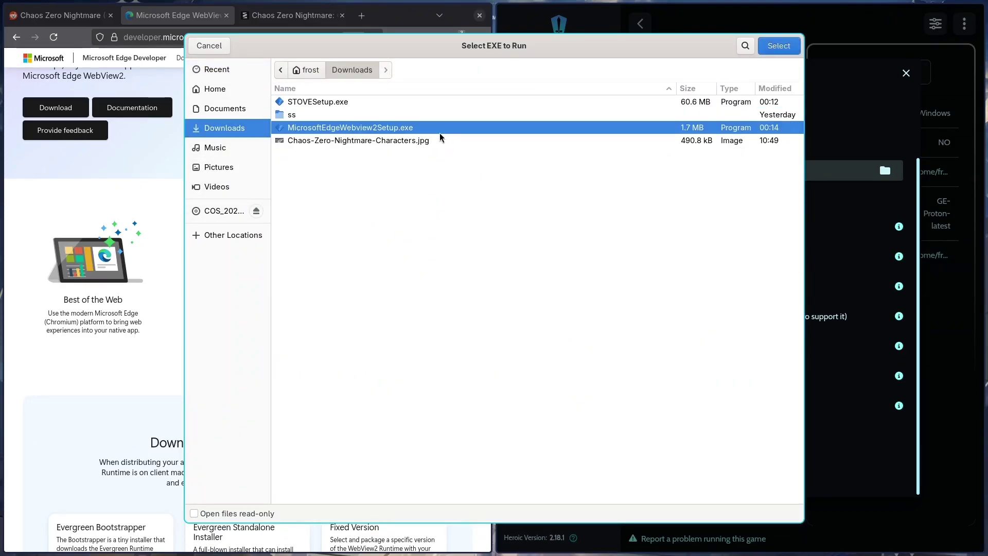
pyautogui.click(778, 45)
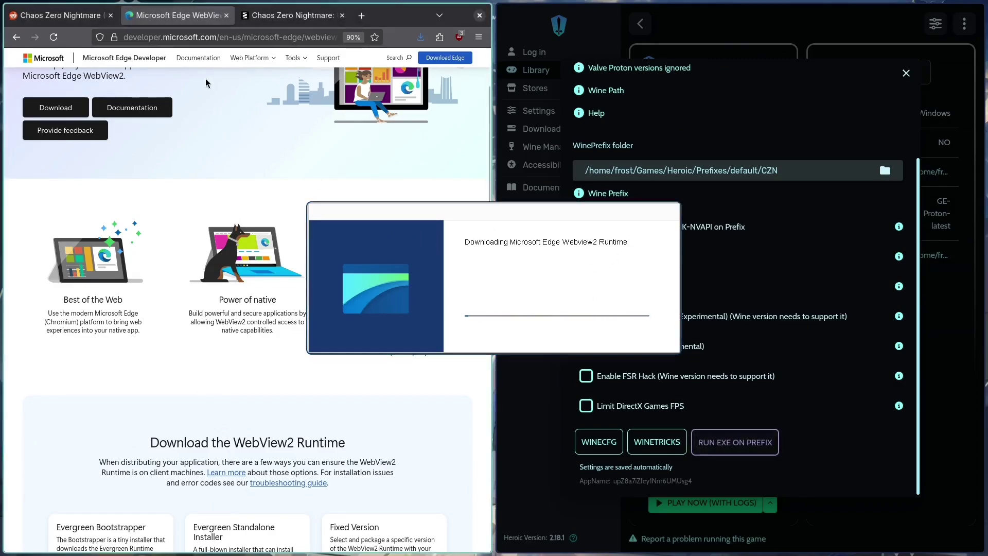
# - Follow the Reddit guide while the WebView2 Runtime installer runs to completion
pyautogui.scroll(-1, 192, 148)
pyautogui.scroll(-4, 191, 149)
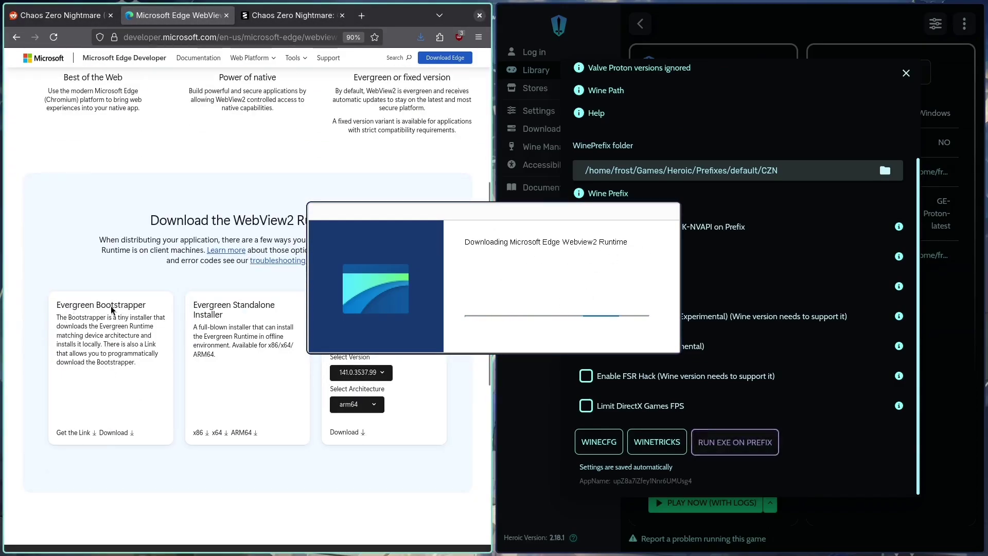
pyautogui.hotkey('ctrl', 'shift', 'Tab')
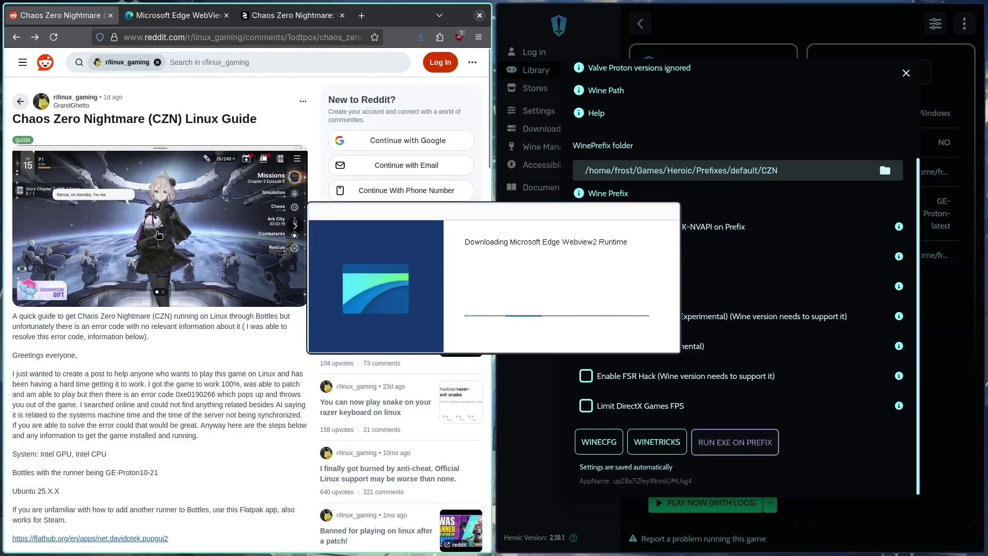
pyautogui.scroll(-5, 172, 254)
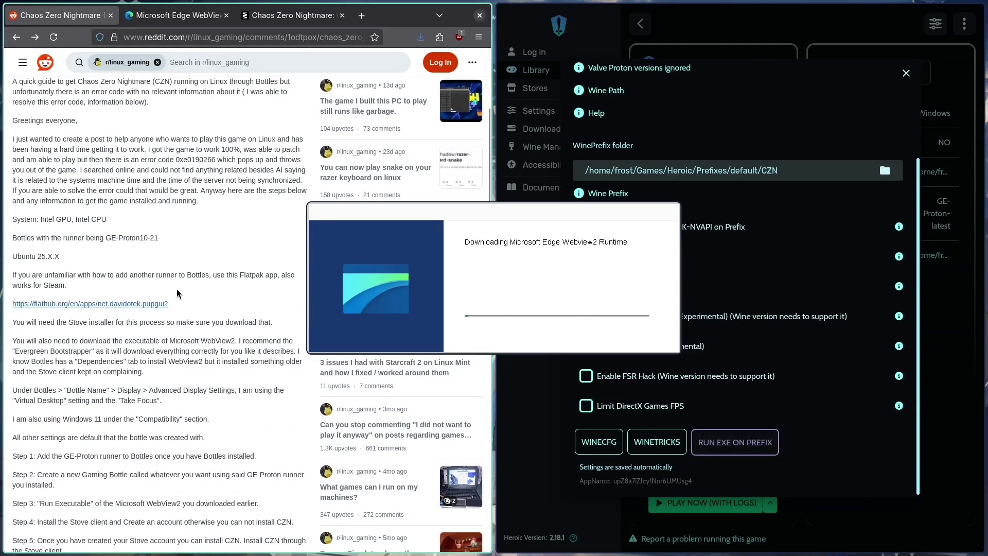
pyautogui.scroll(-6, 177, 293)
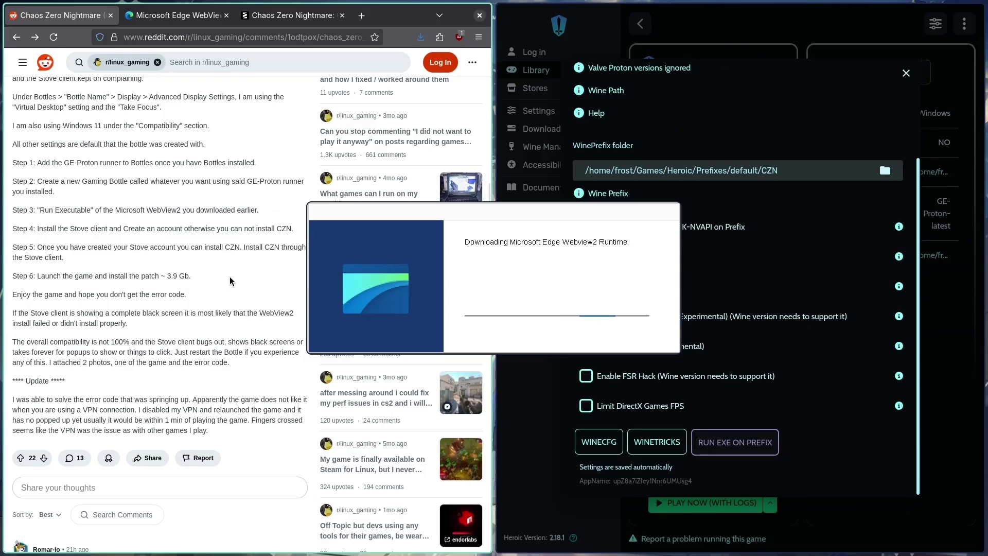
pyautogui.click(458, 282)
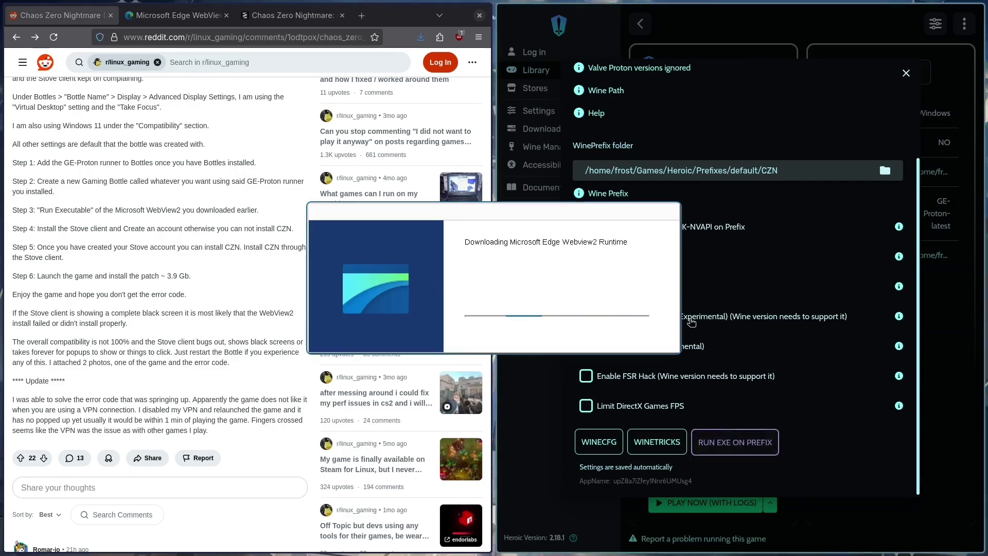
pyautogui.scroll(6, 114, 200)
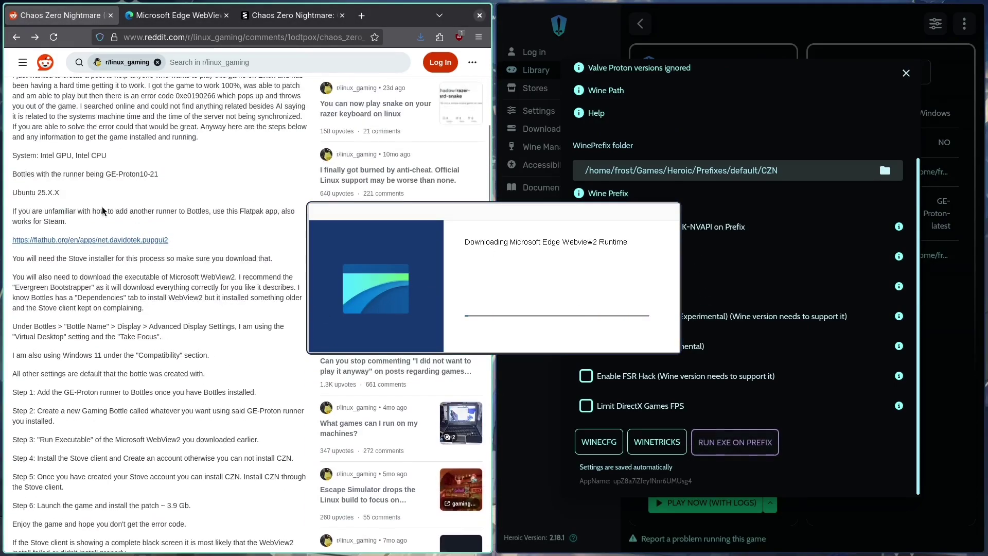
pyautogui.scroll(-3, 108, 288)
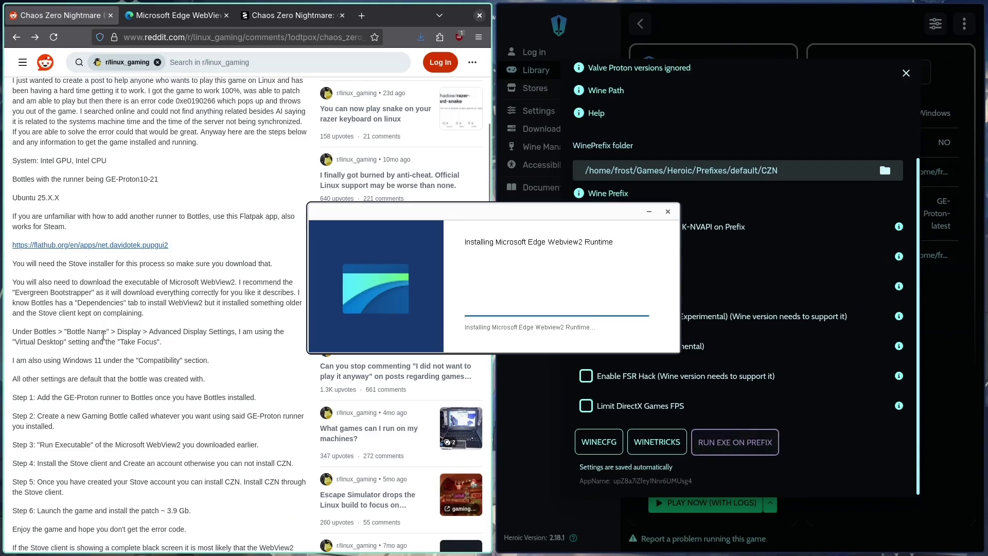
pyautogui.click(554, 268)
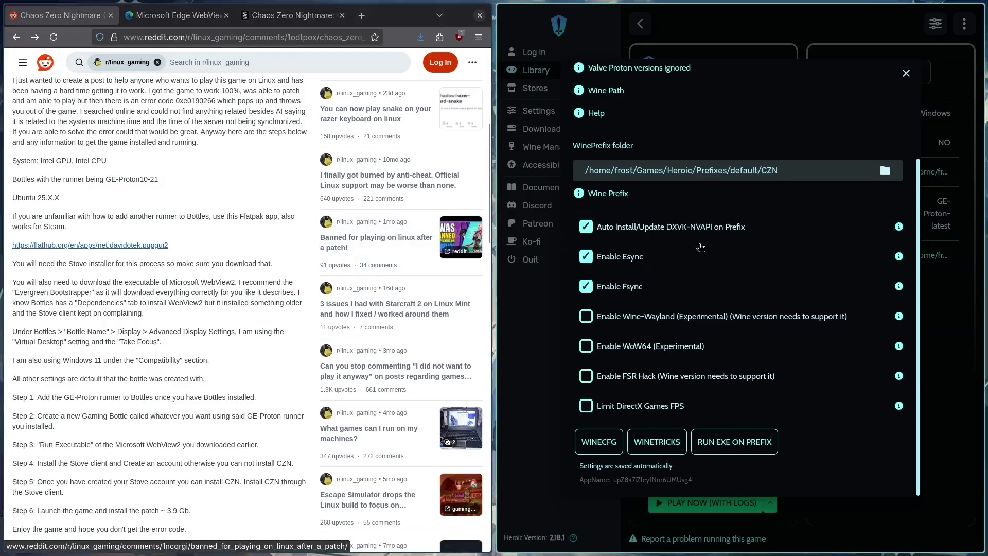
# - Change CZN's Wine Version from GE-Proton-latest to Proton-CachyOS cachyos-10.0-20251017-slr
pyautogui.scroll(1, 796, 244)
pyautogui.scroll(4, 795, 244)
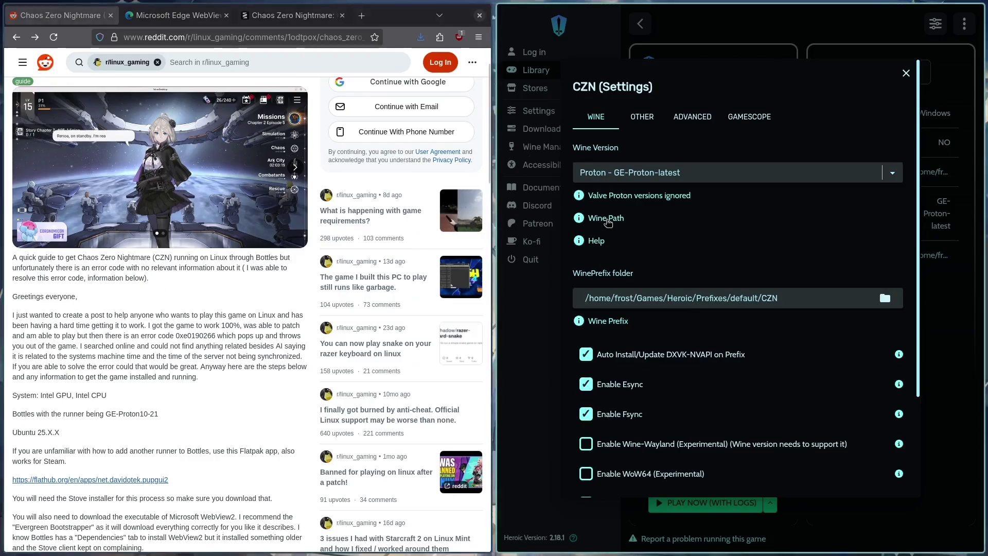
pyautogui.scroll(-5, 131, 266)
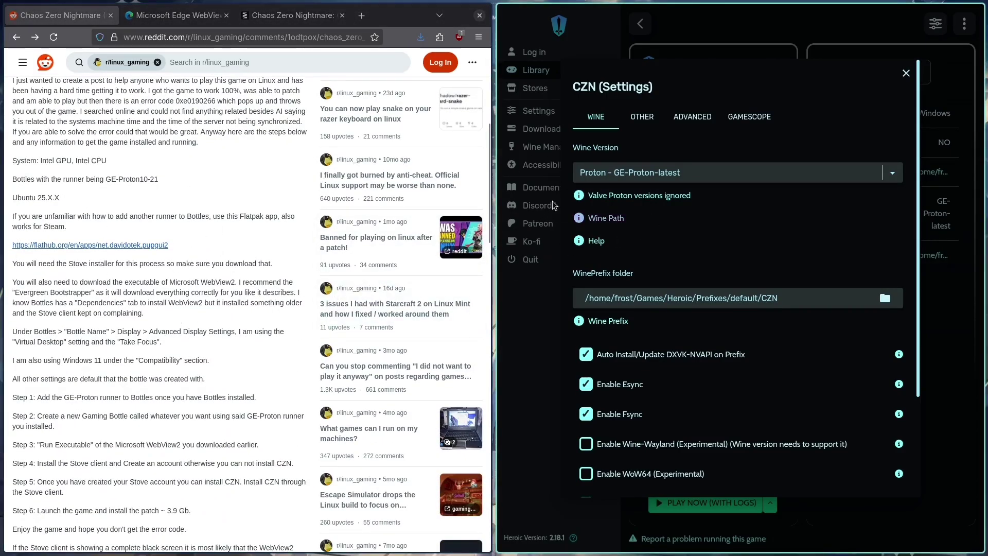
pyautogui.click(653, 178)
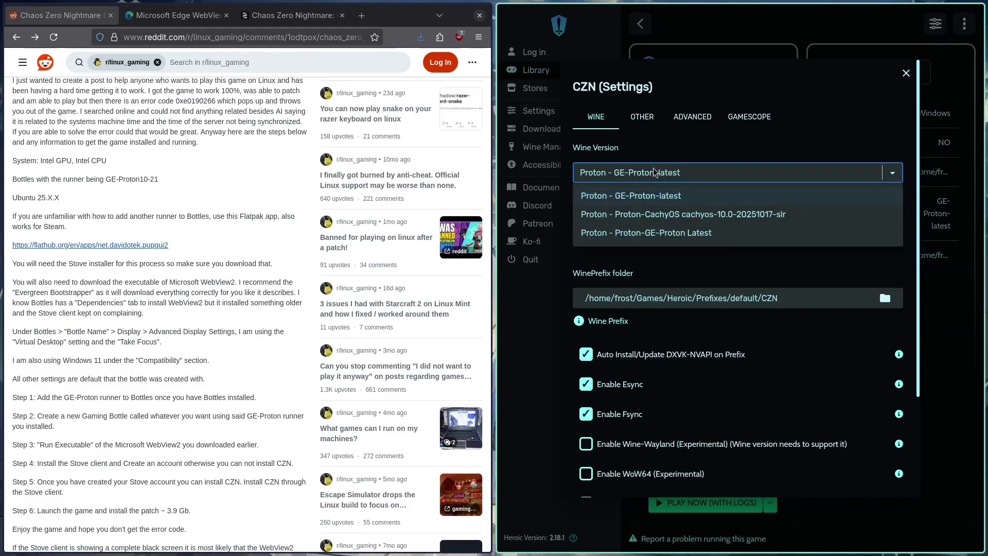
pyautogui.click(685, 214)
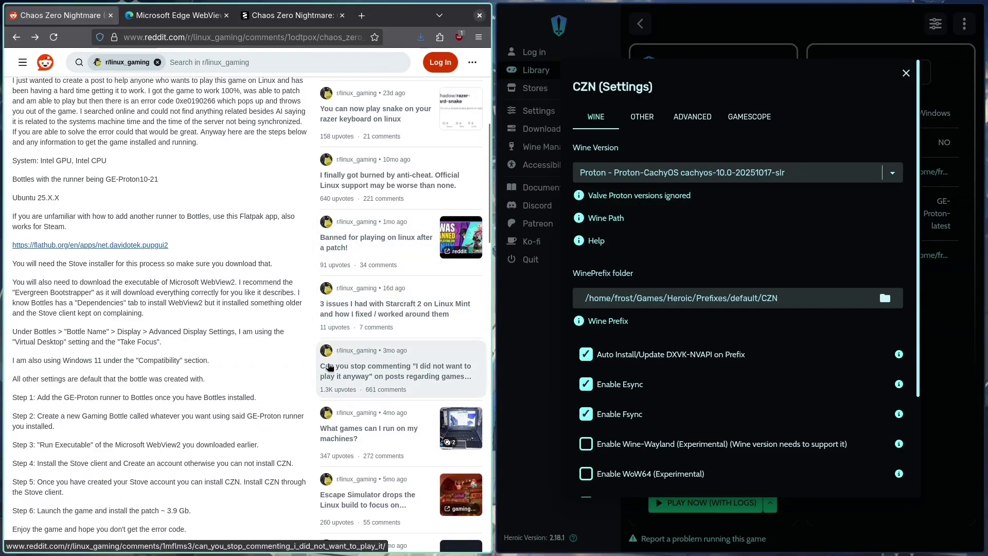
# - Launch ProtonPlus and view Heroic's installed compatibility tools
pyautogui.press('super+d')
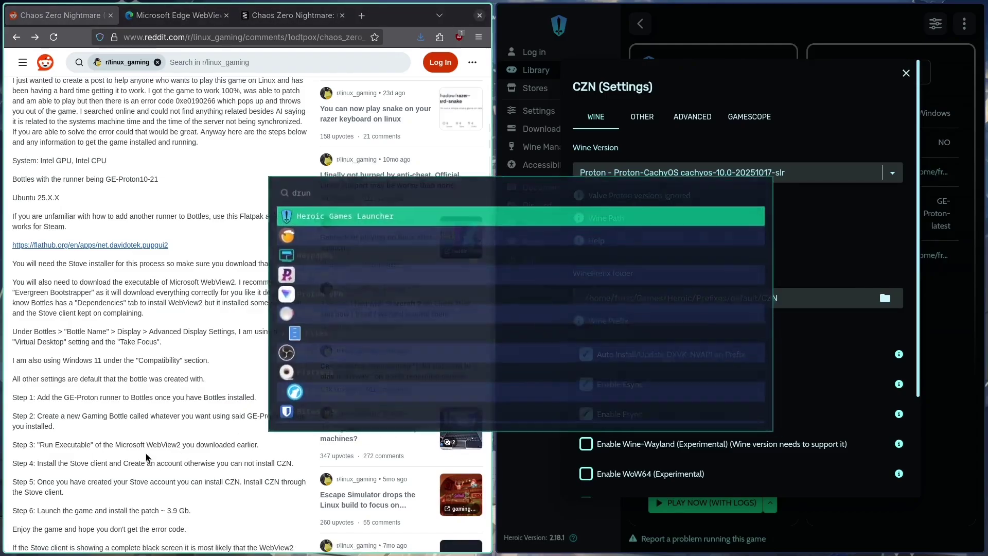
pyautogui.press('Down')
pyautogui.press('Down')
pyautogui.press('Down')
pyautogui.press('Return')
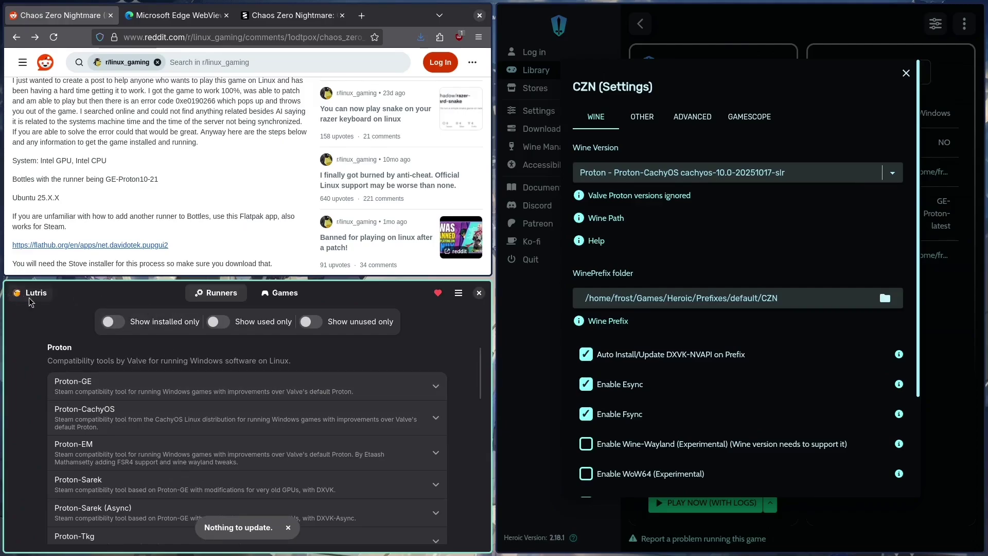
pyautogui.click(35, 292)
pyautogui.click(76, 368)
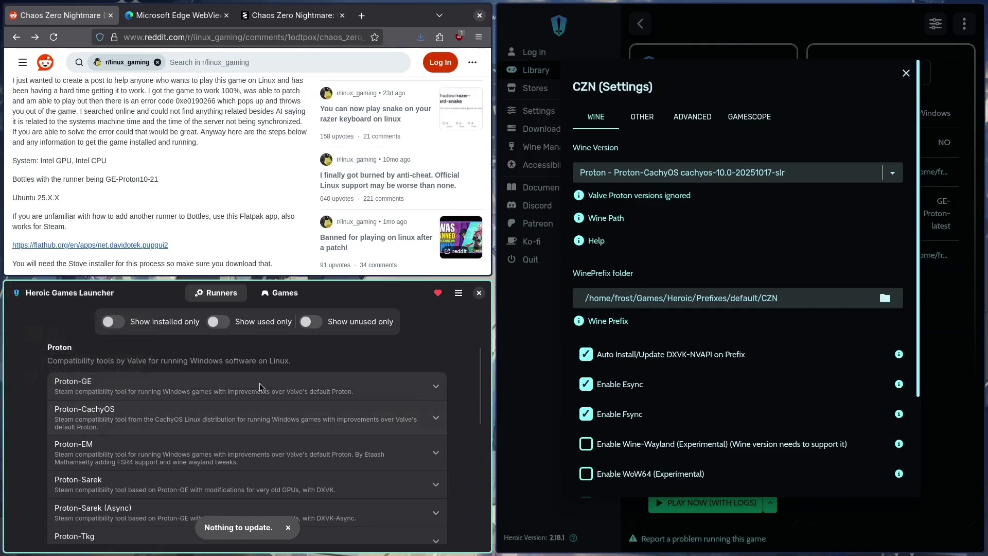
pyautogui.scroll(-10, 229, 445)
pyautogui.scroll(10, 230, 445)
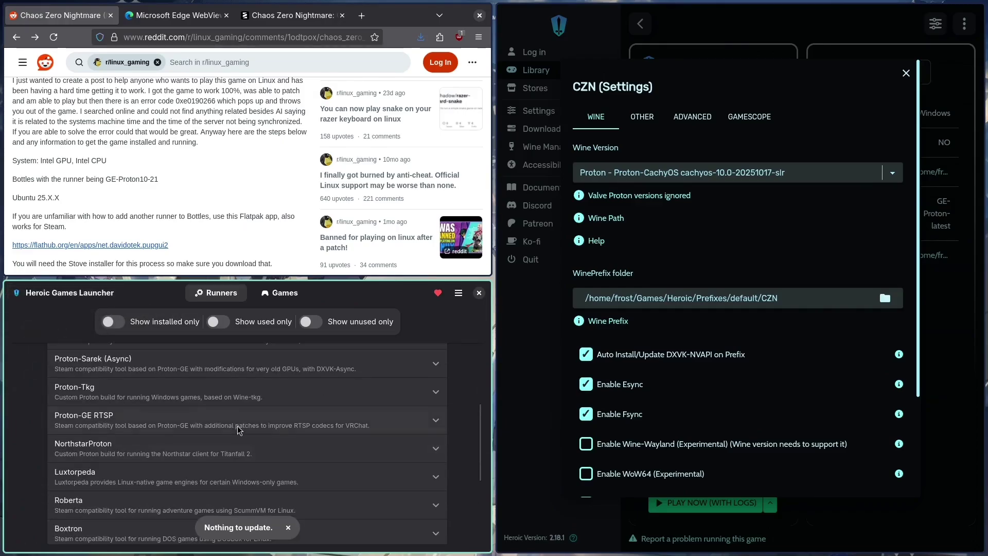
# - Back on Lutris, check that Proton-CachyOS cachyos-10.0-20251017-slr-v3 is installed, then close ProtonPlus
pyautogui.click(35, 293)
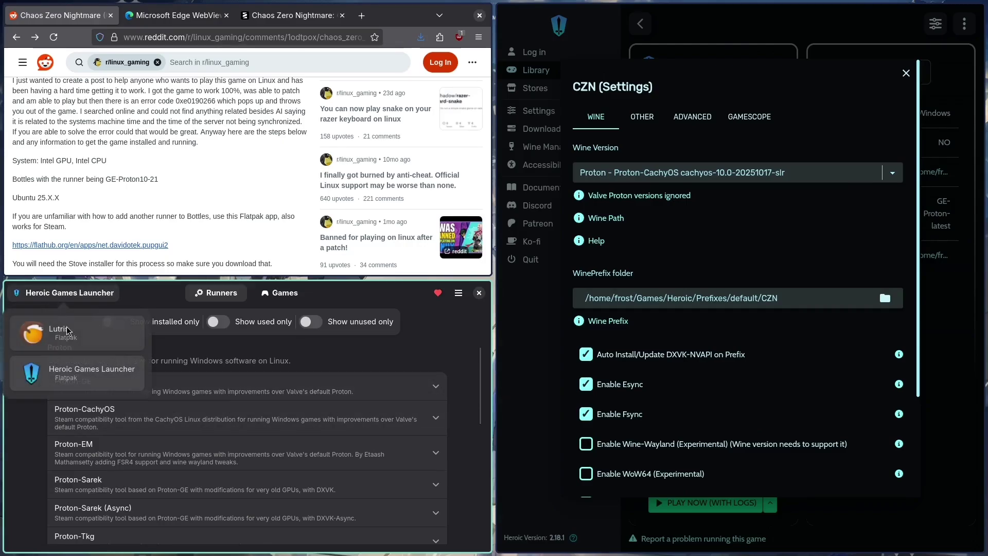
pyautogui.click(54, 330)
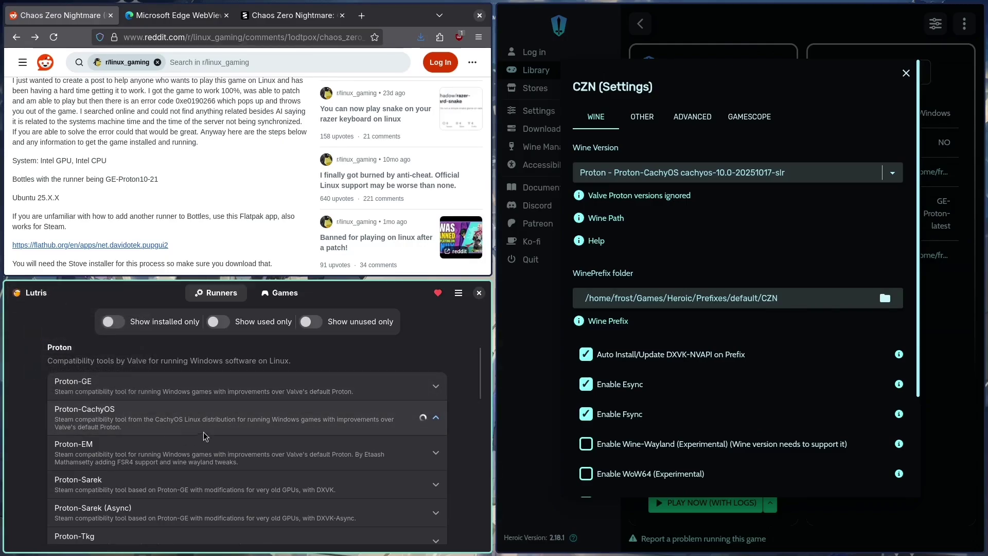
pyautogui.click(222, 414)
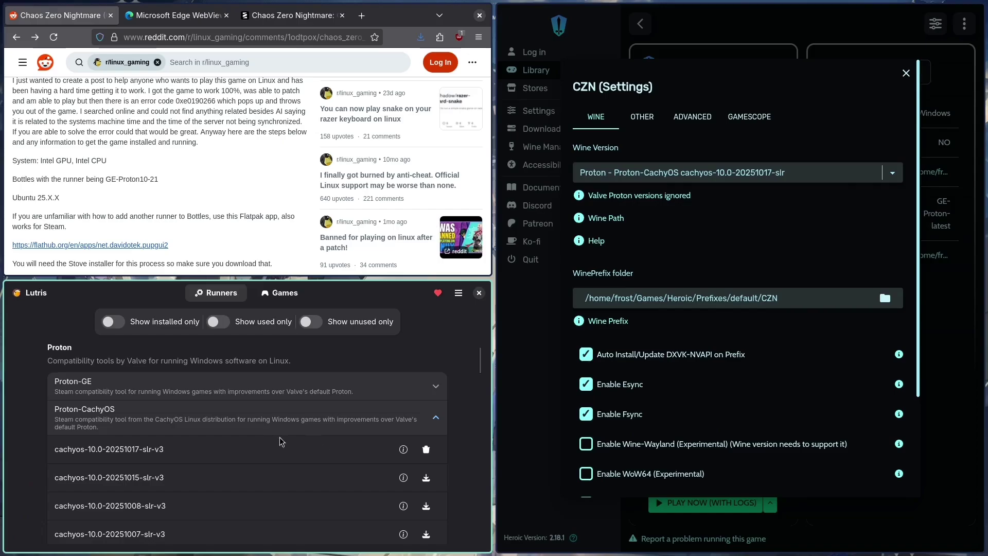
pyautogui.click(436, 417)
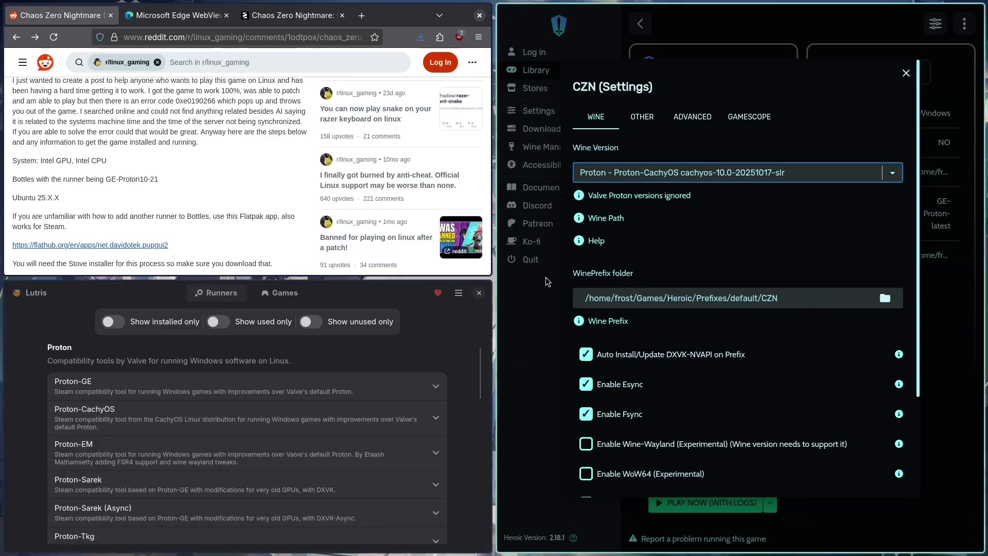
pyautogui.click(479, 293)
# - Confirm Proton-CachyOS as CZN's Wine version and close the CZN settings
pyautogui.click(664, 173)
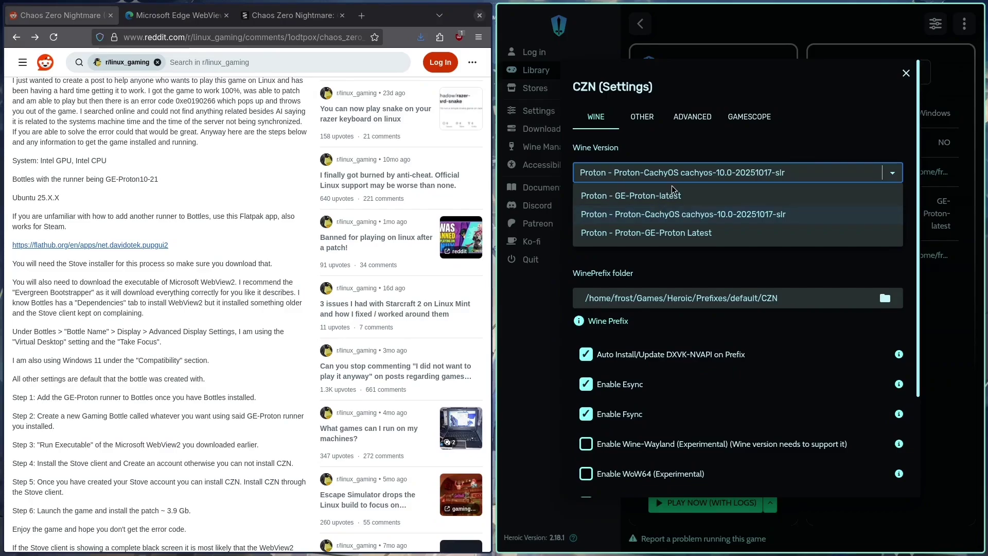
pyautogui.click(690, 178)
pyautogui.scroll(-3, 764, 277)
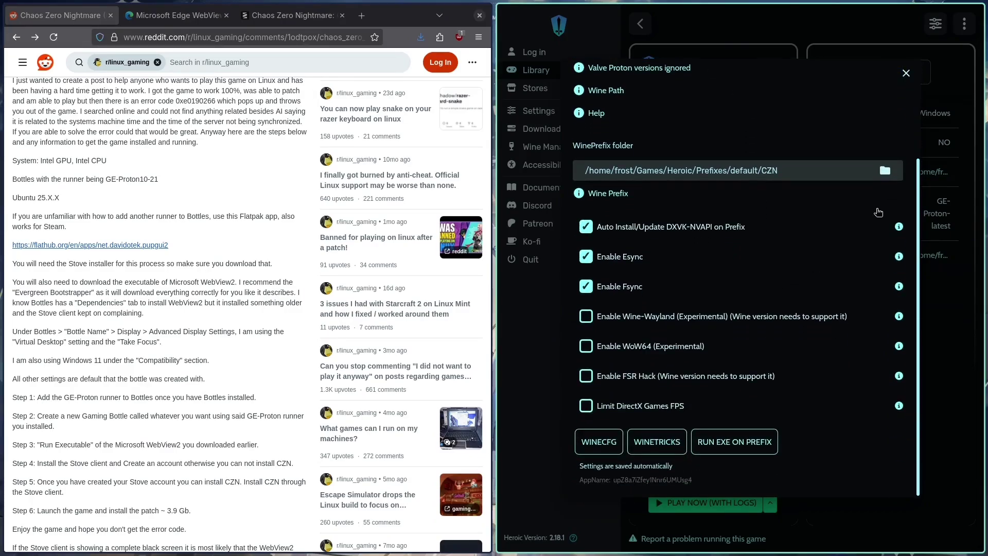
pyautogui.click(907, 73)
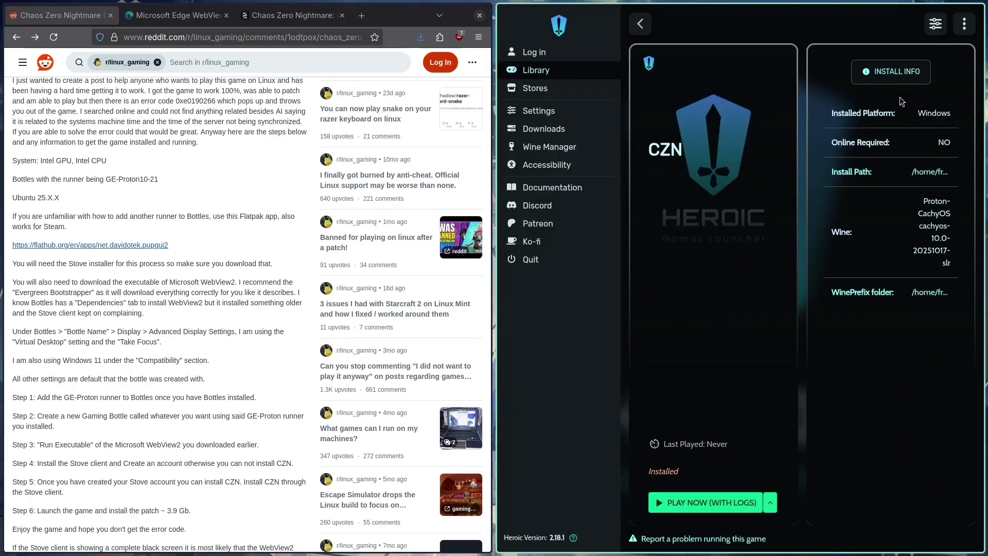
# - Play CZN with logs, waiting in the browser while STOVE updates to its login window
pyautogui.click(712, 504)
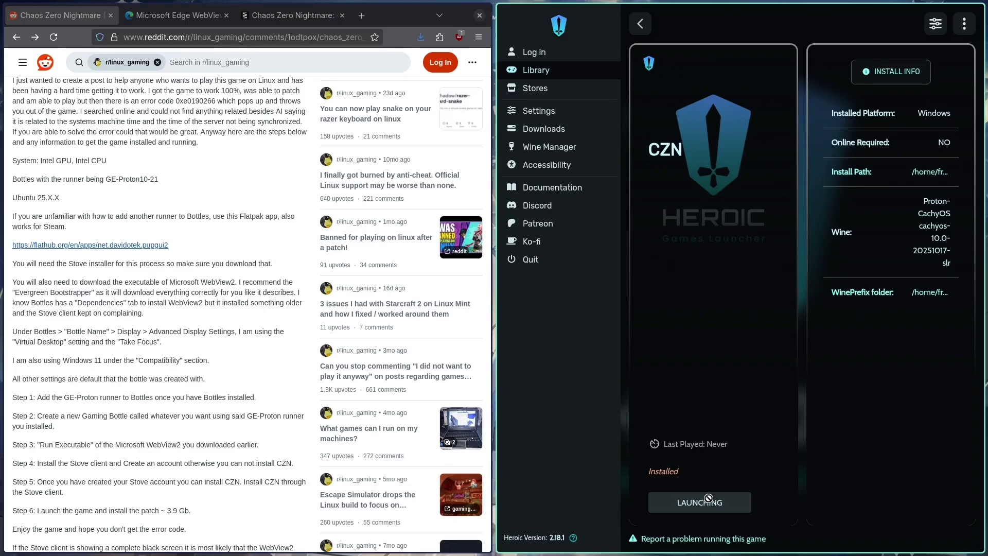
pyautogui.click(129, 225)
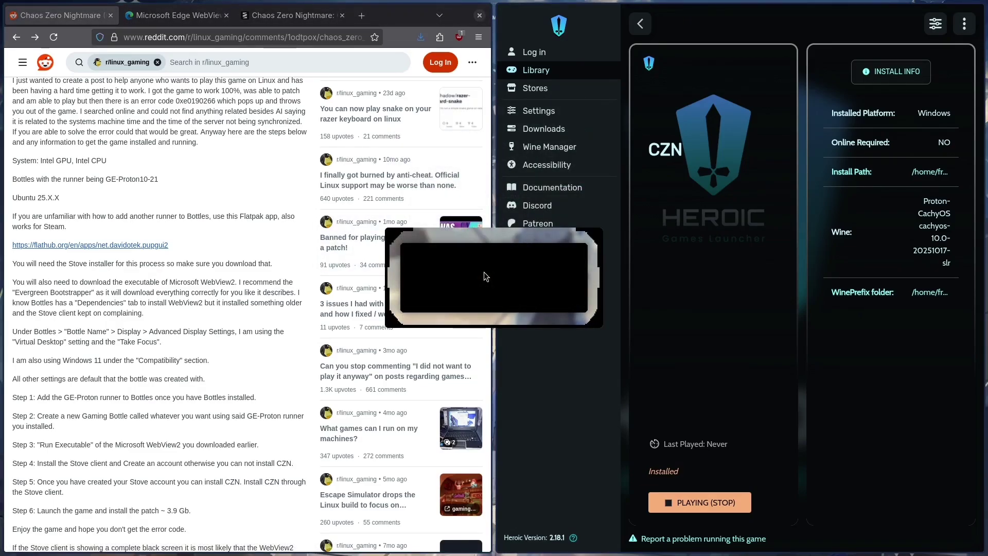
pyautogui.click(190, 15)
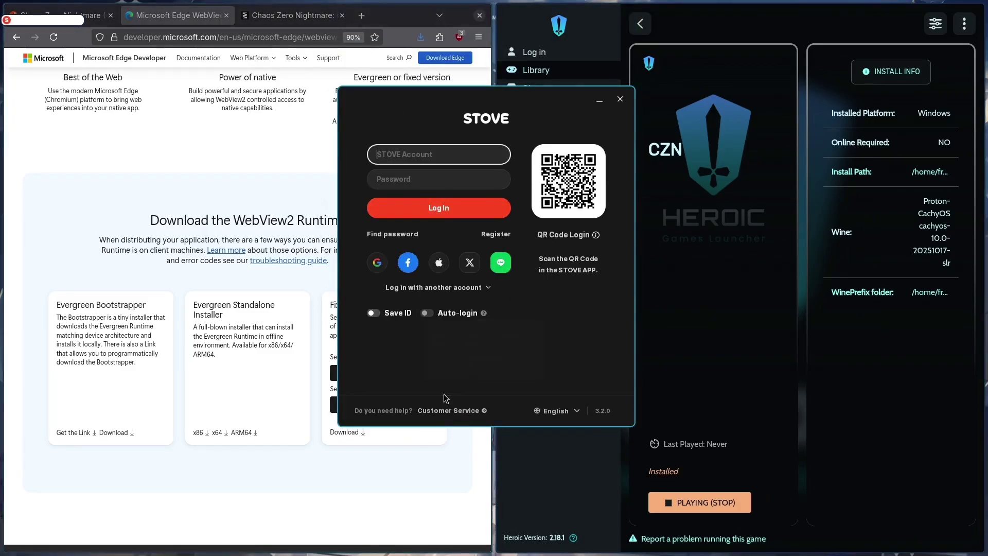
# - Log in to STOVE with Apple, then install Chaos Zero Nightmare, accepting its licence
pyautogui.click(445, 262)
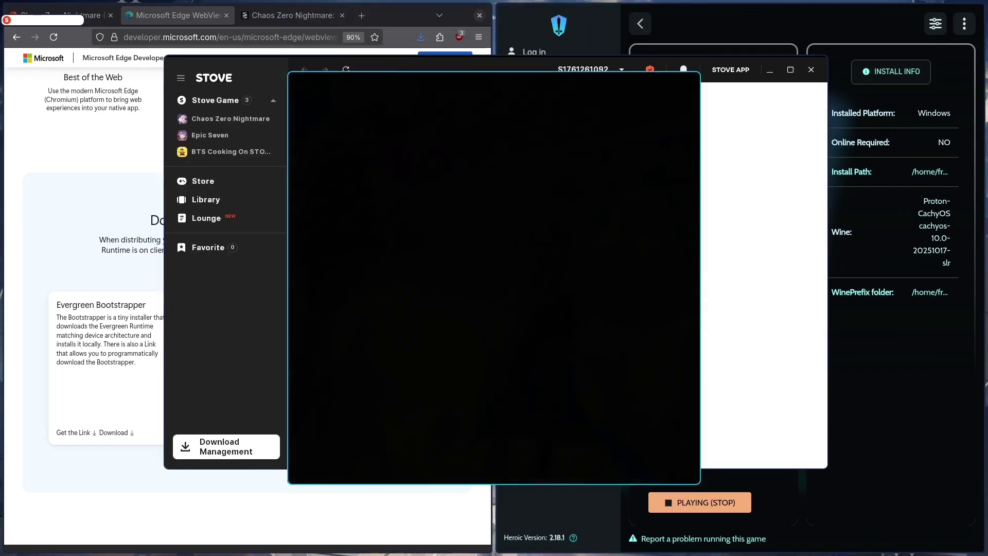
pyautogui.click(218, 122)
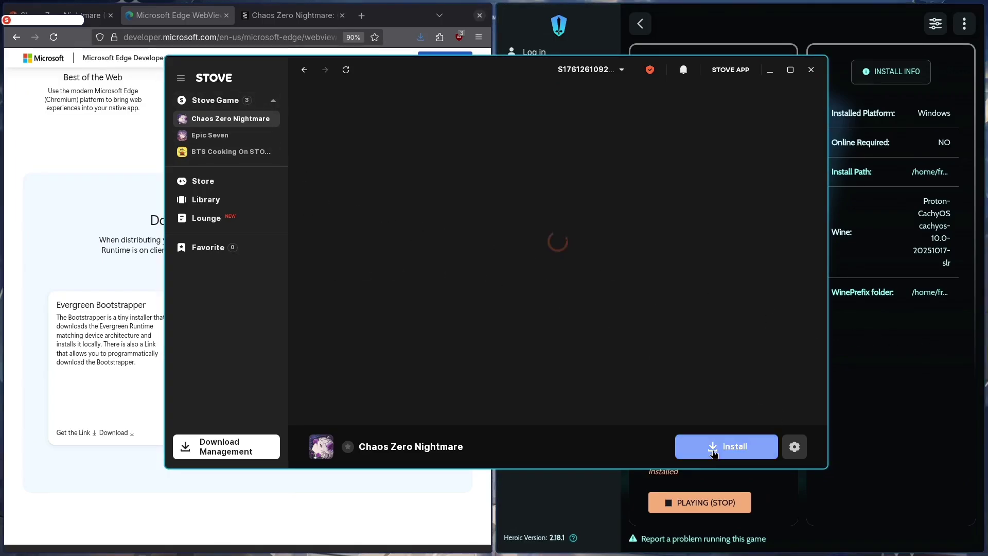
pyautogui.click(726, 439)
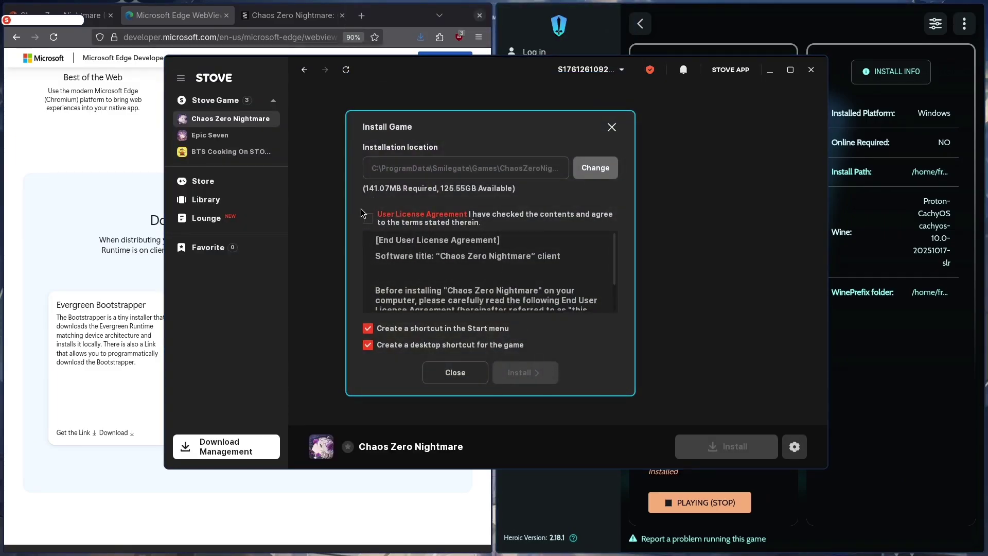
pyautogui.click(367, 219)
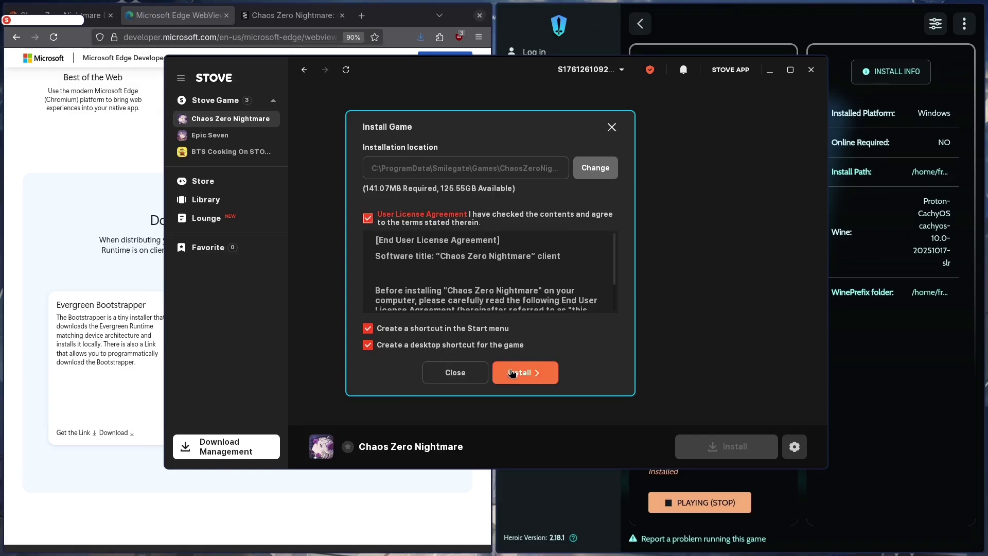
pyautogui.click(522, 373)
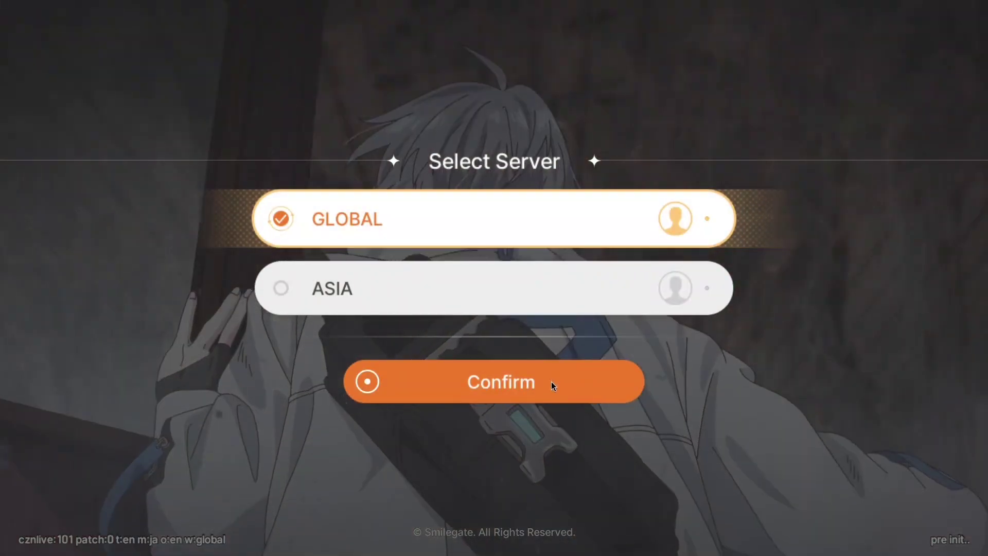
# - Pick the GLOBAL server and Japanese voice, then start the 3.90GB resource download
pyautogui.click(552, 381)
pyautogui.click(399, 213)
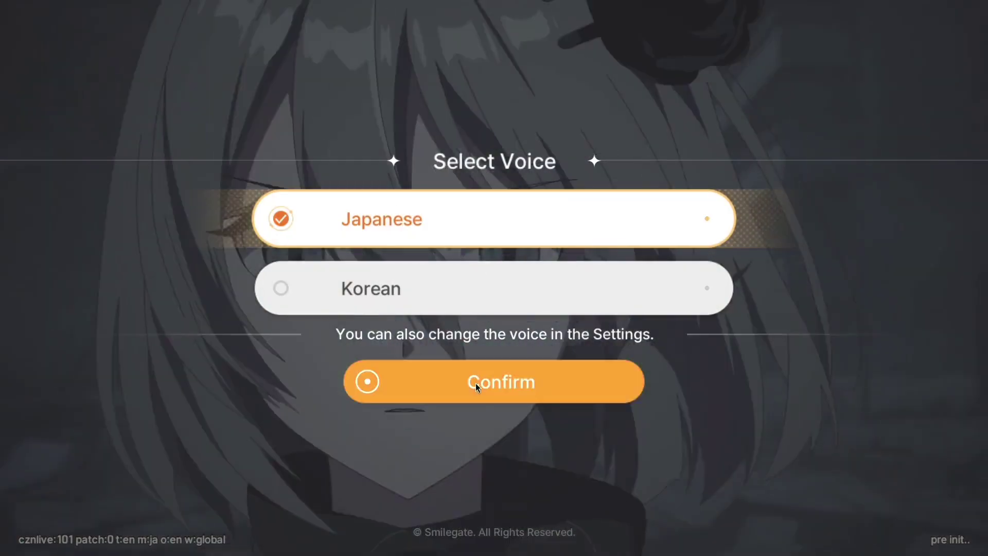
pyautogui.click(475, 383)
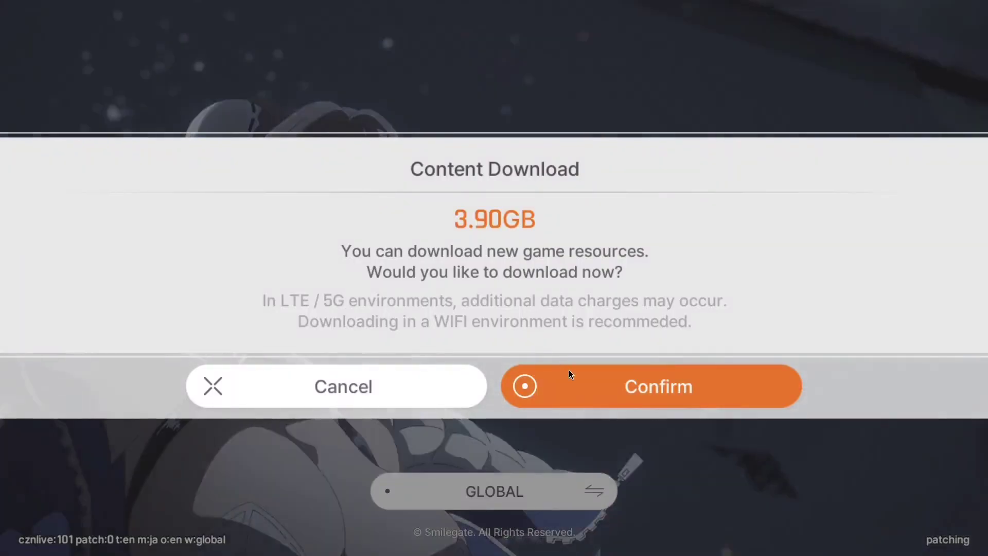
pyautogui.click(571, 373)
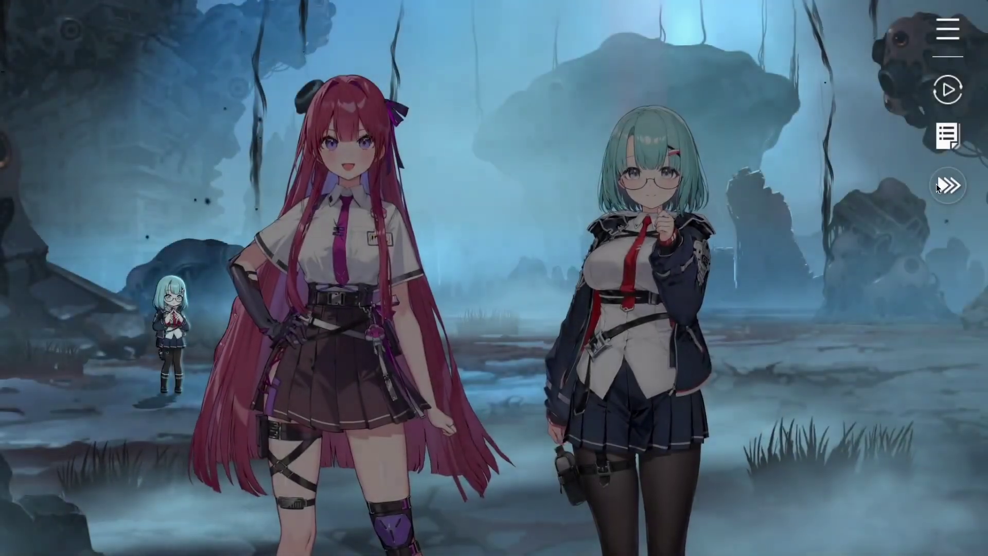
# - Fast-forward the opening dialogue, briefly visiting the browser, until the battle against two monsters starts
pyautogui.click(937, 184)
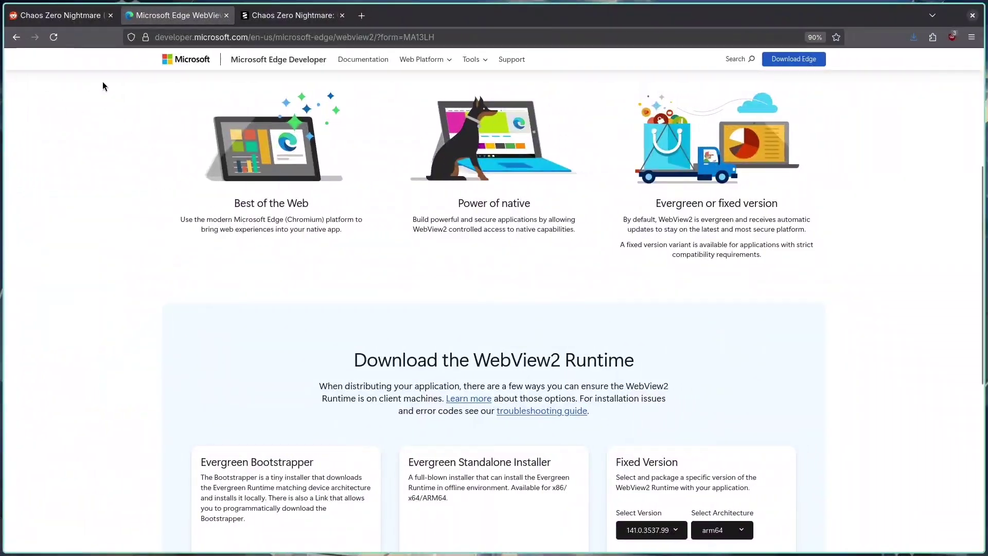
pyautogui.click(67, 15)
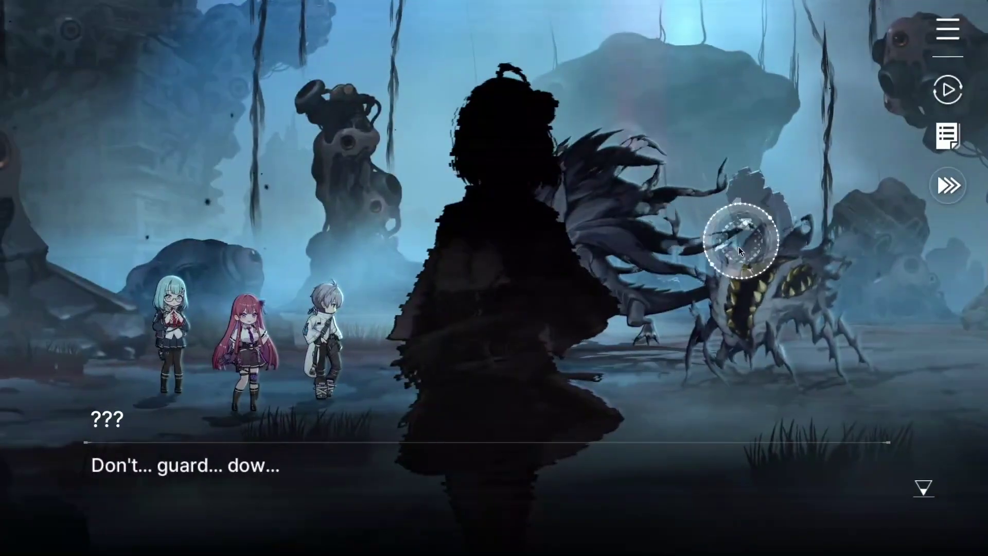
pyautogui.click(956, 186)
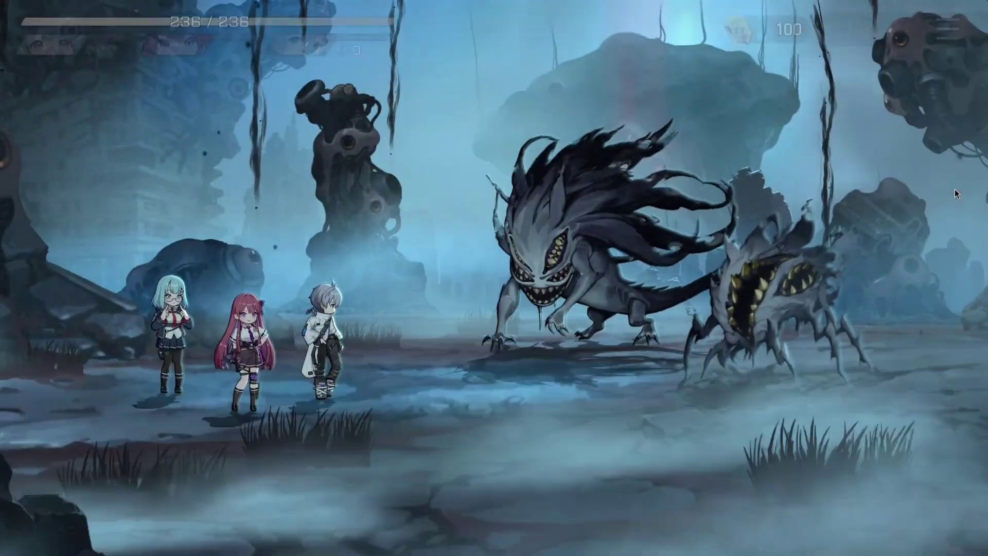